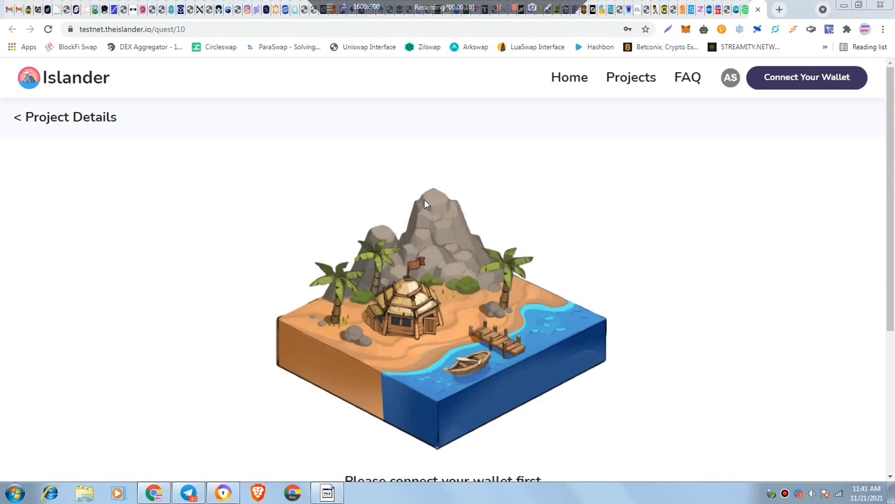
# - Switch to Telegram, read through the Islander airdrop instructions in the chat and open the Islander testnet quest link
pyautogui.click(189, 493)
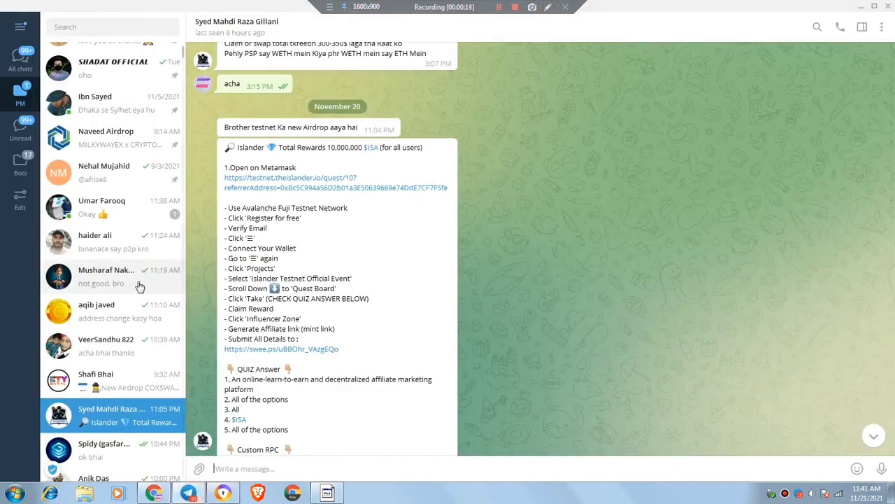
pyautogui.scroll(-1, 270, 302)
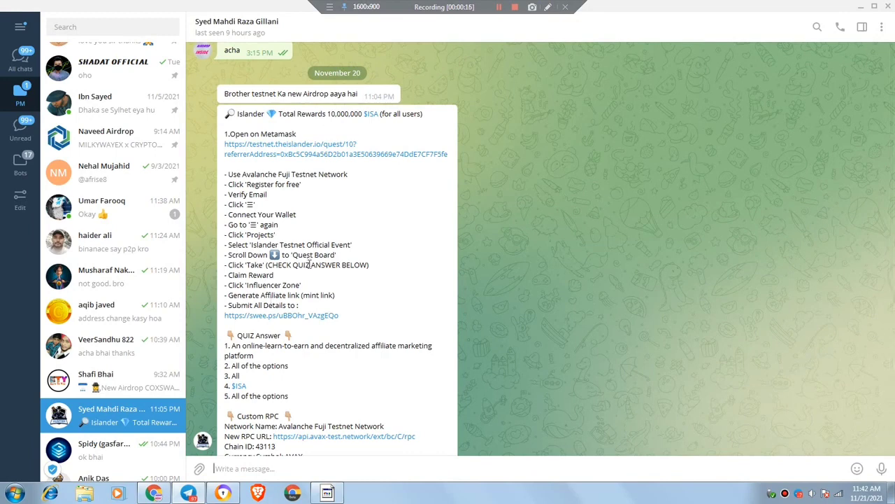
pyautogui.scroll(-1, 307, 263)
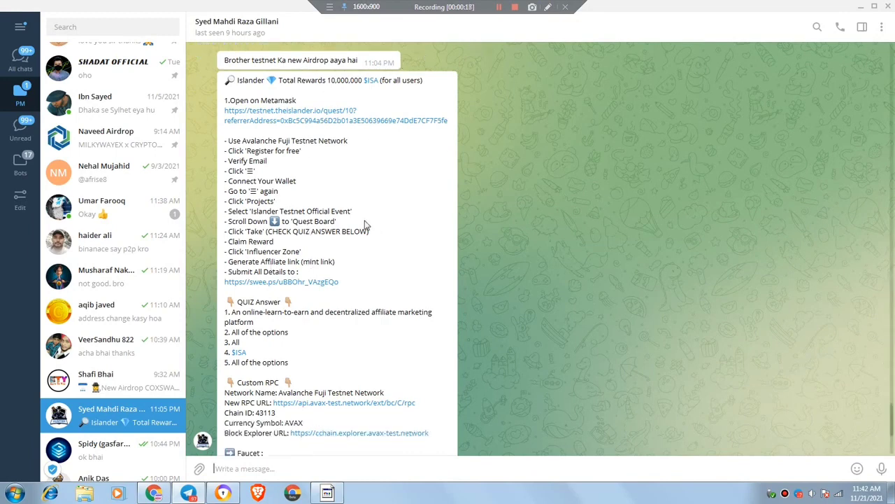
pyautogui.click(290, 110)
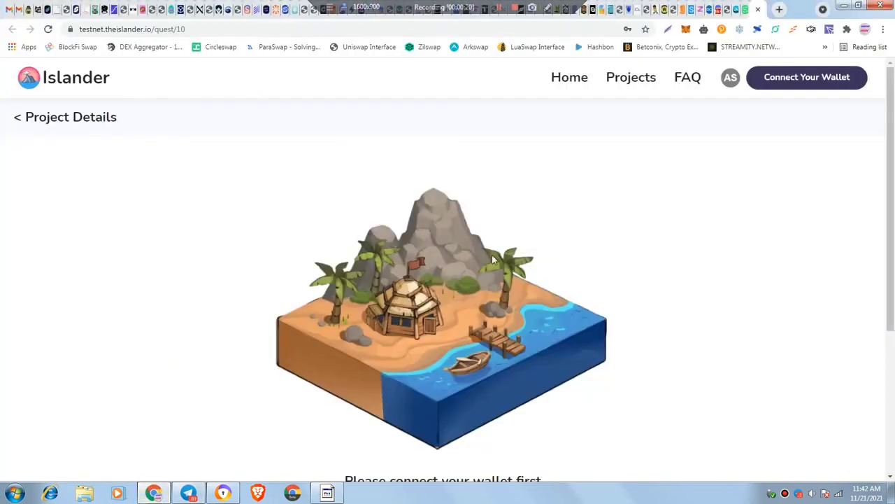
# - Log out of the current Islander account
pyautogui.scroll(-3, 537, 353)
pyautogui.scroll(3, 659, 116)
pyautogui.click(729, 77)
pyautogui.click(744, 120)
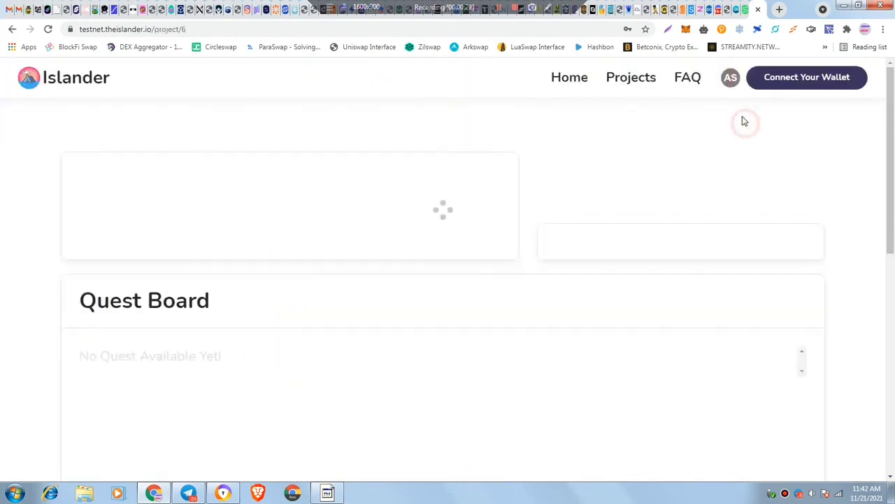
pyautogui.click(729, 80)
pyautogui.click(729, 122)
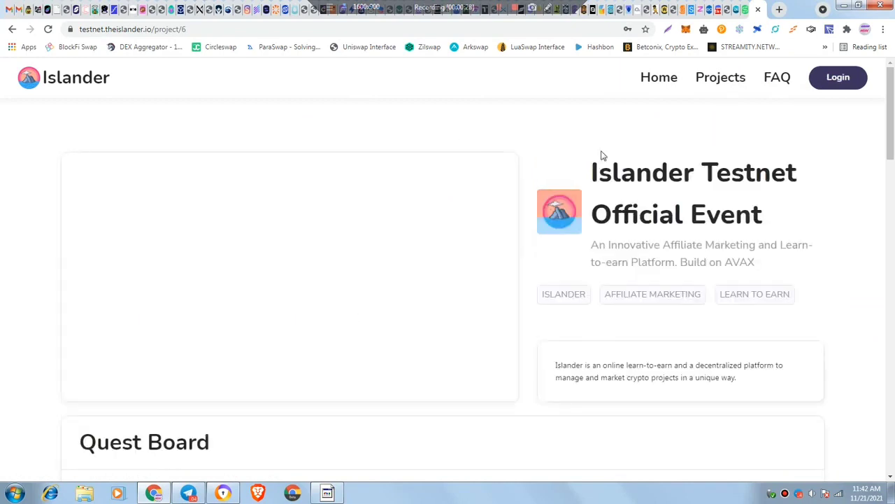
# - Open the Islander login page, point out the free registration link and go to the account creation form
pyautogui.click(829, 79)
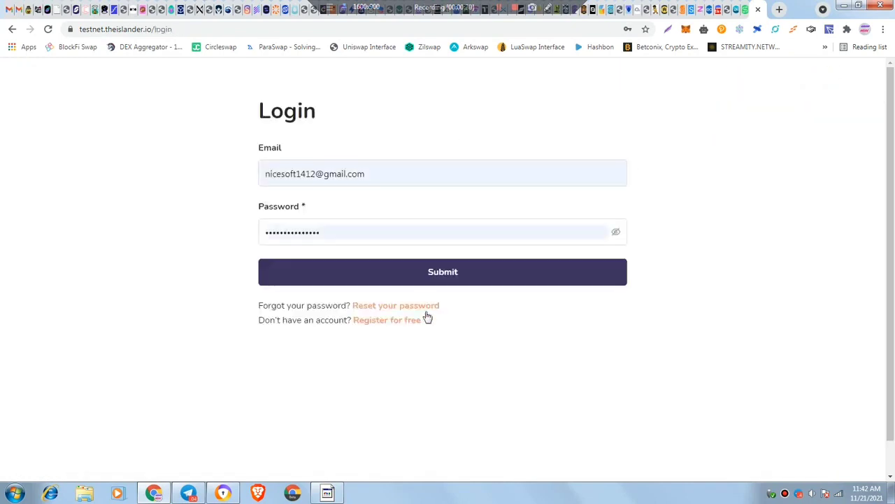
pyautogui.click(550, 7)
pyautogui.click(884, 85)
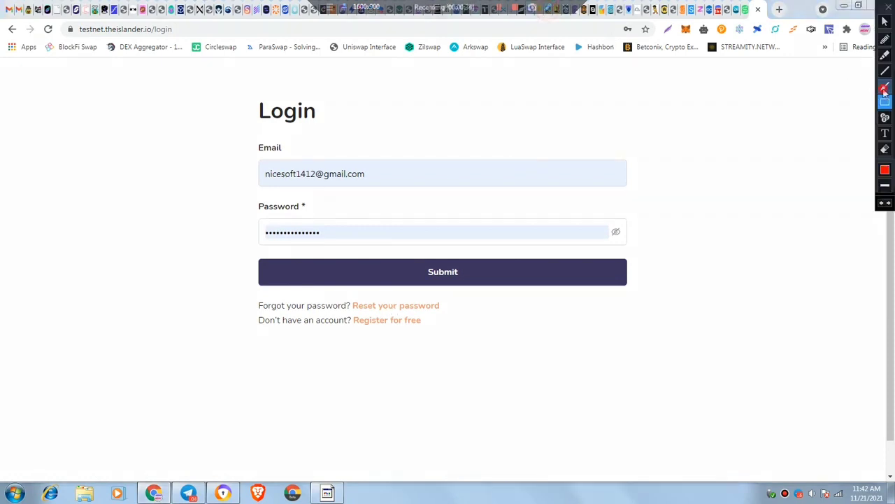
pyautogui.moveTo(708, 210)
pyautogui.mouseDown()
pyautogui.moveTo(616, 256)
pyautogui.moveTo(431, 317)
pyautogui.mouseUp()
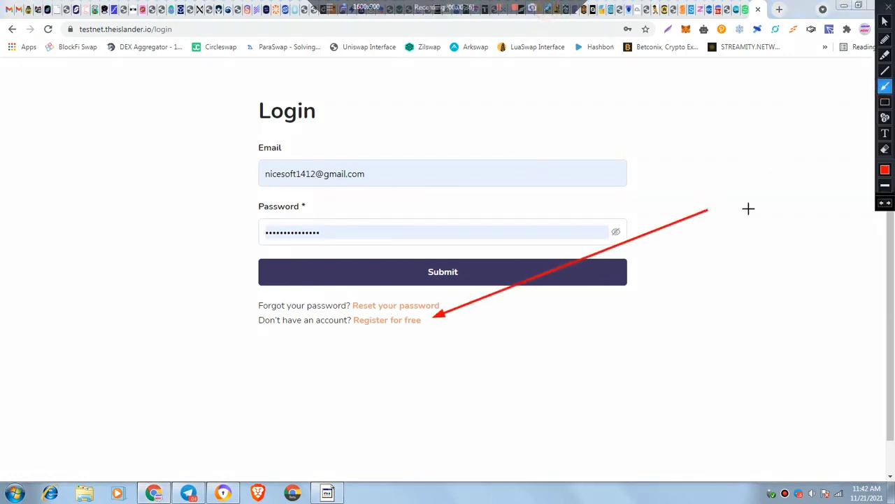
pyautogui.click(887, 8)
pyautogui.click(392, 320)
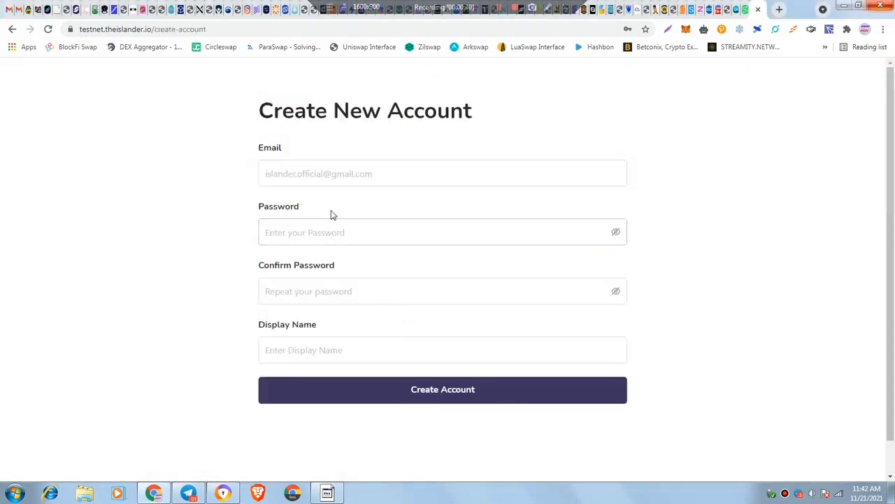
# - Examine the Email, Password, Confirm Password and Display Name fields of the Create New Account form
pyautogui.click(326, 174)
pyautogui.click(305, 287)
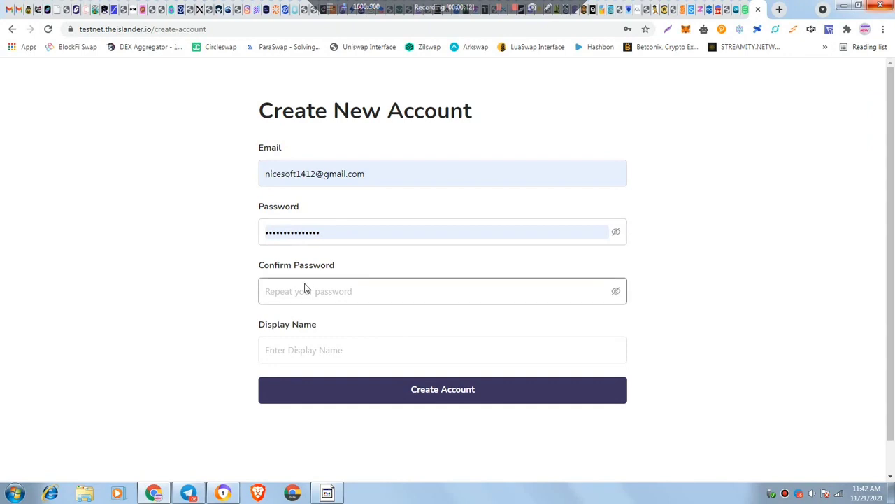
pyautogui.click(310, 343)
pyautogui.click(495, 197)
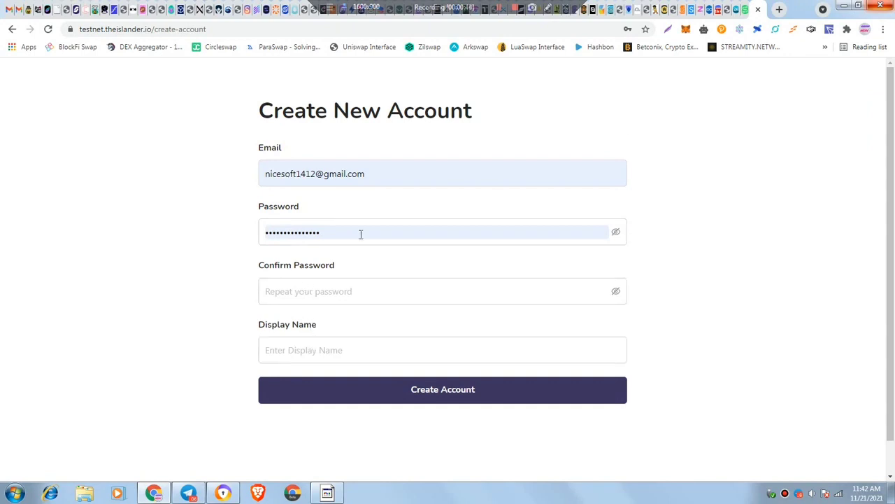
pyautogui.click(360, 234)
pyautogui.click(531, 184)
pyautogui.click(528, 222)
pyautogui.scroll(-1, 528, 209)
pyautogui.scroll(1, 528, 209)
# - Return to the login page and sign in to Islander with the prefilled credentials
pyautogui.click(11, 30)
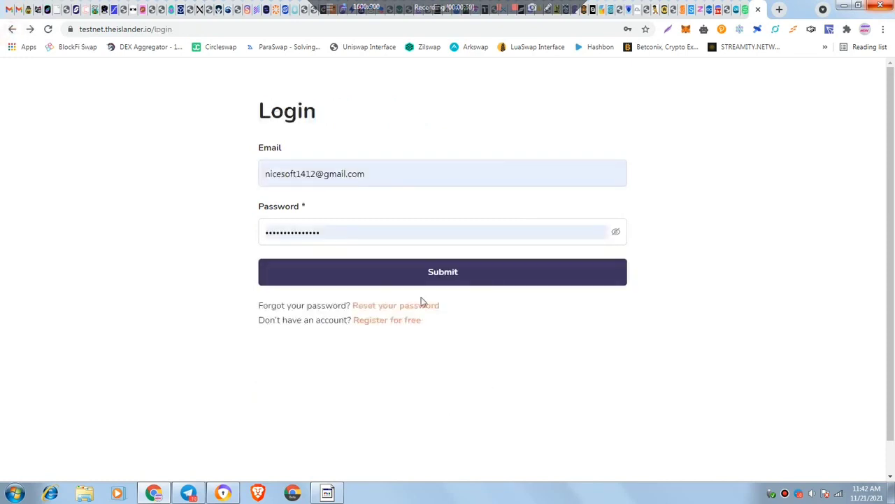
pyautogui.click(421, 276)
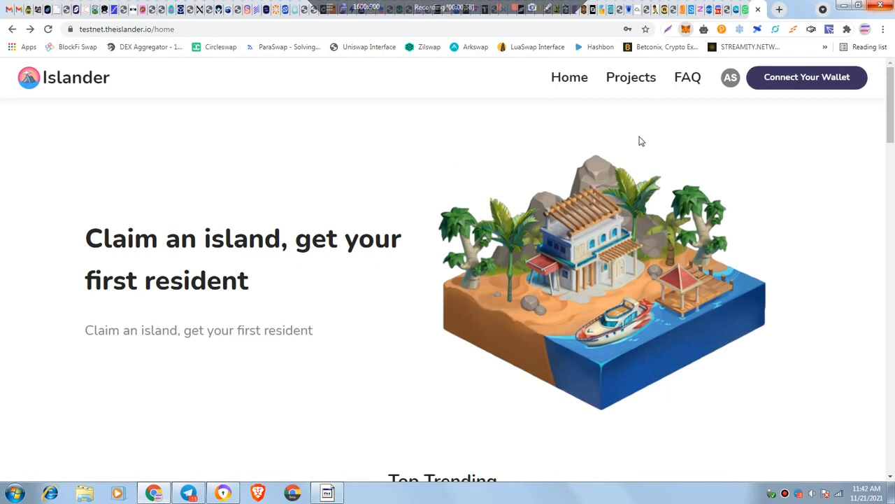
# - Open the MetaMask wallet and unlock it with the wallet password
pyautogui.hotkey('alt', 'shift', 'm')
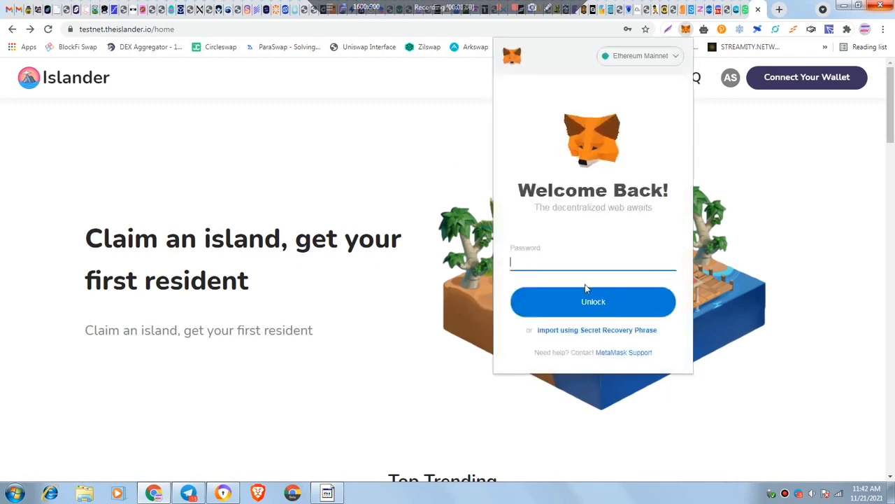
pyautogui.write('***')
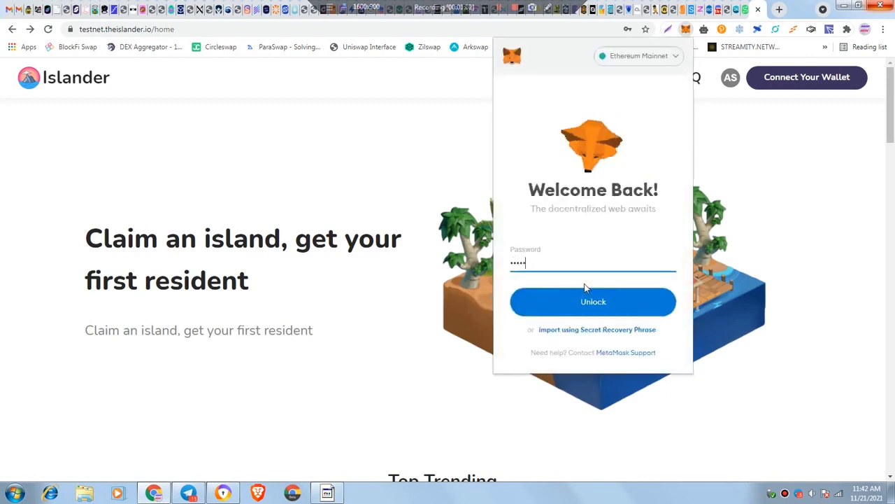
pyautogui.write('*****')
pyautogui.click(593, 300)
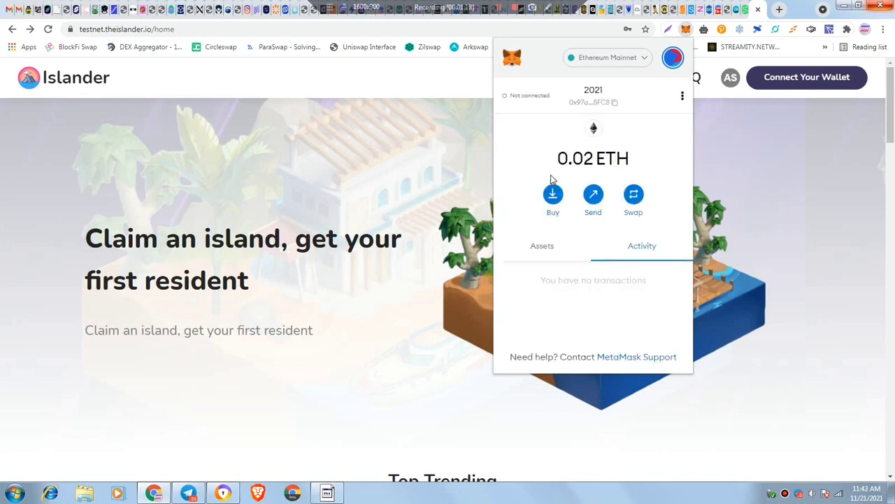
# - Switch the MetaMask network from Ethereum Mainnet to the second Avalanche FUJI C-Chain entry
pyautogui.click(589, 61)
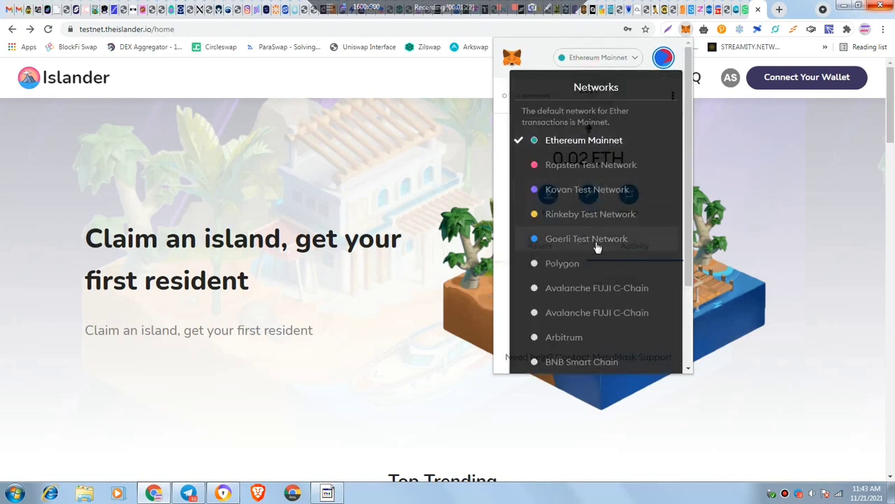
pyautogui.click(595, 289)
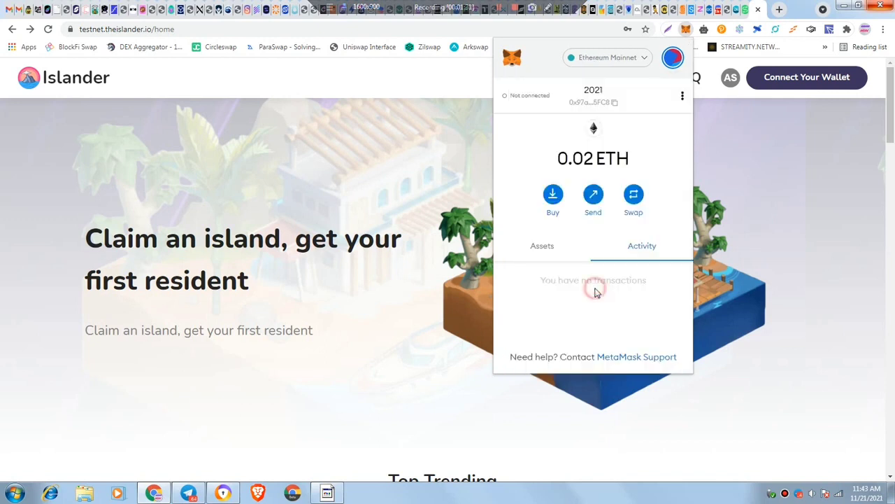
pyautogui.click(626, 62)
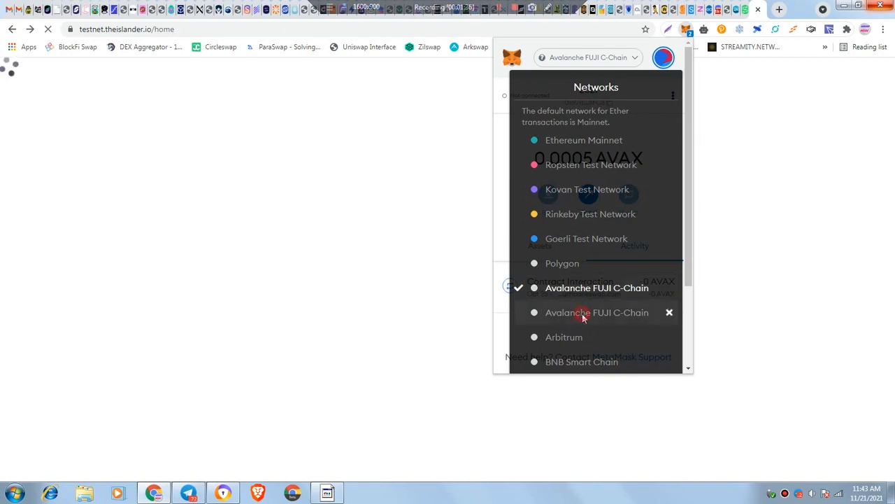
pyautogui.click(584, 315)
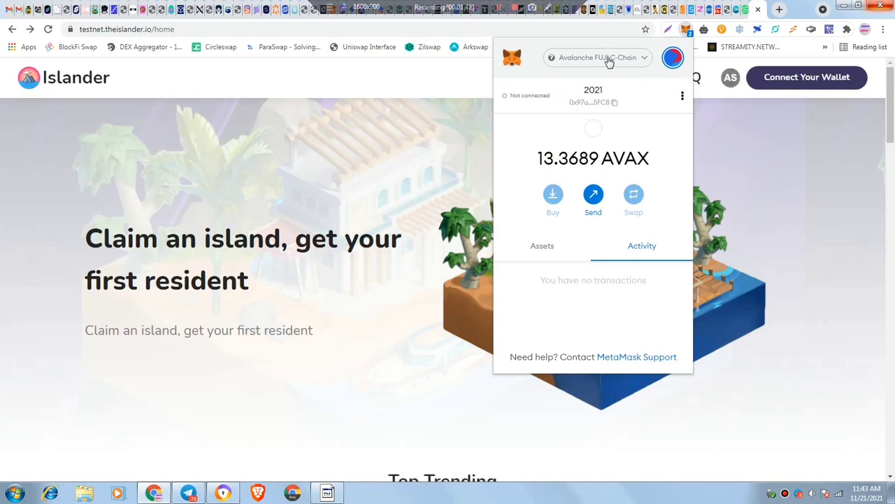
pyautogui.click(638, 59)
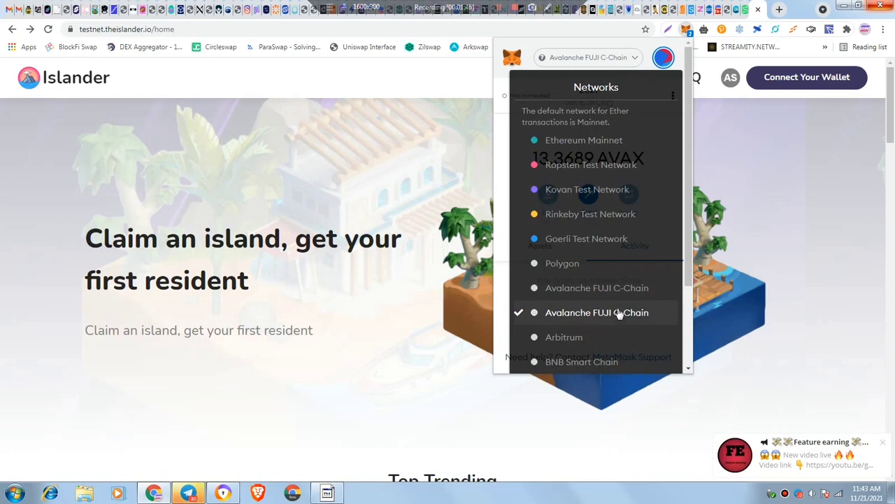
pyautogui.click(727, 174)
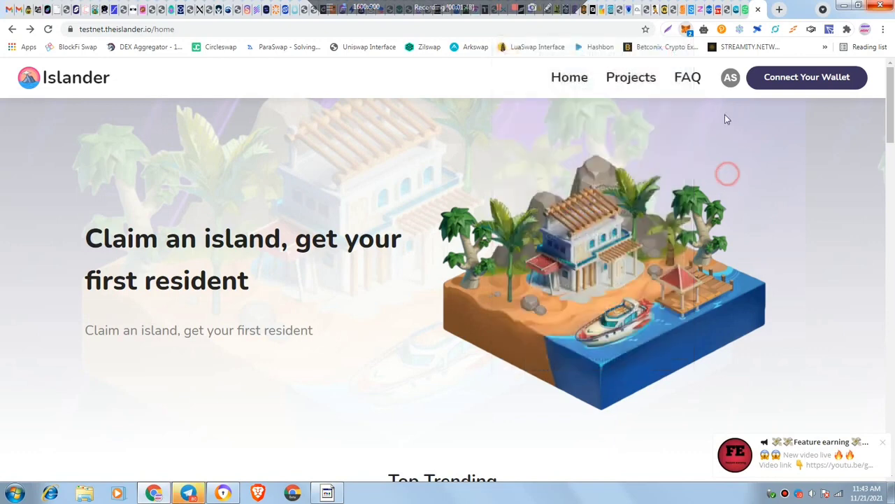
# - Reject the pending zukimoba.com connection request in MetaMask and check the wallet's account list
pyautogui.click(685, 33)
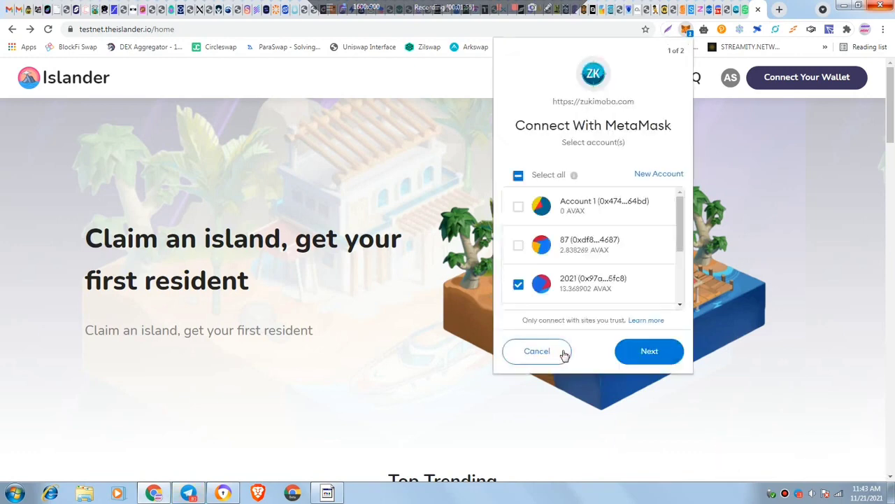
pyautogui.click(564, 354)
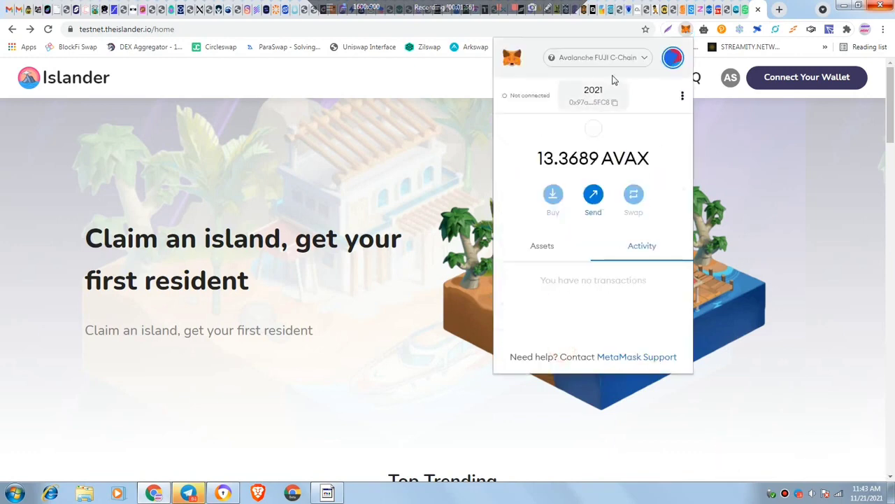
pyautogui.click(673, 59)
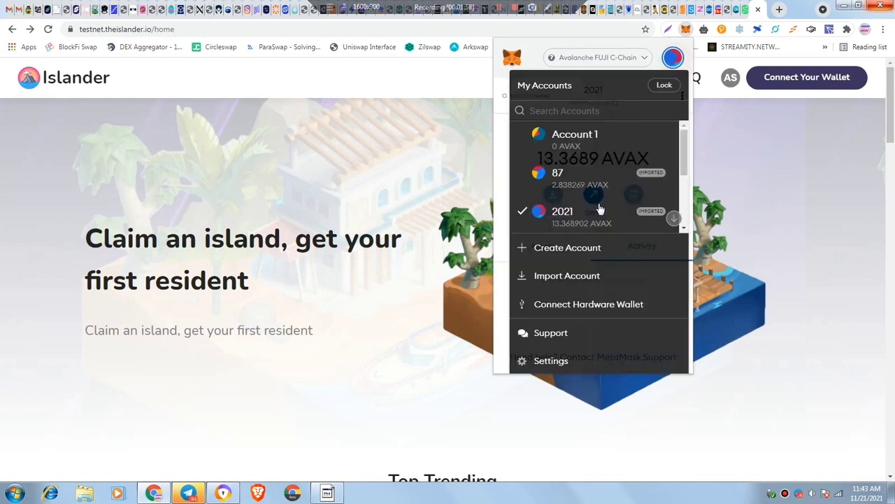
pyautogui.click(635, 60)
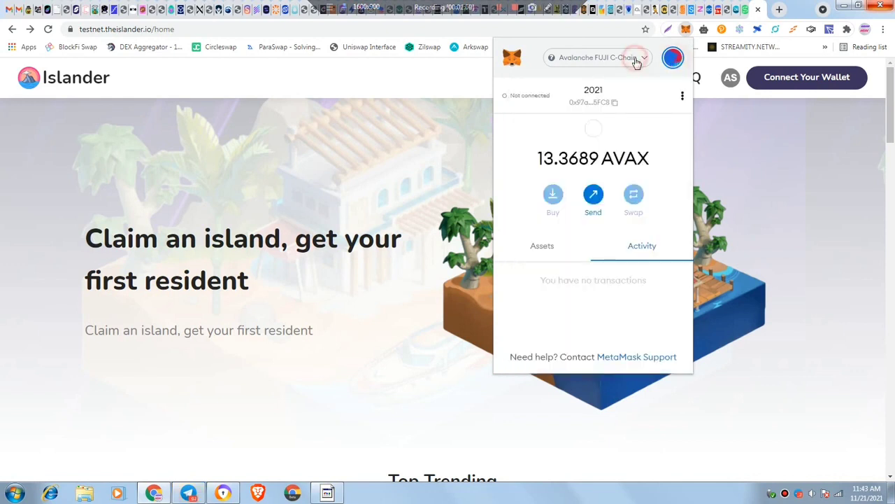
# - Examine MetaMask's custom network form, from Network Name and RPC URL through Block Explorer URL, and leave it without saving
pyautogui.click(633, 60)
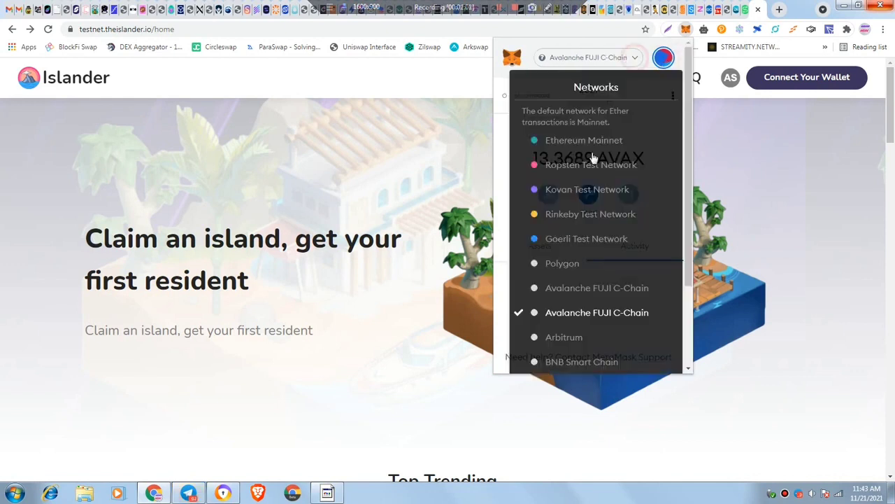
pyautogui.scroll(-3, 567, 353)
pyautogui.click(570, 351)
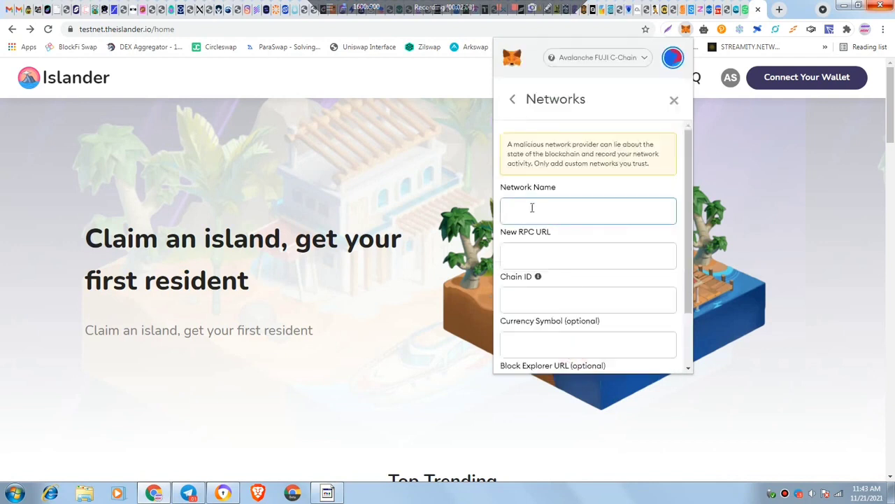
pyautogui.click(528, 248)
pyautogui.click(538, 293)
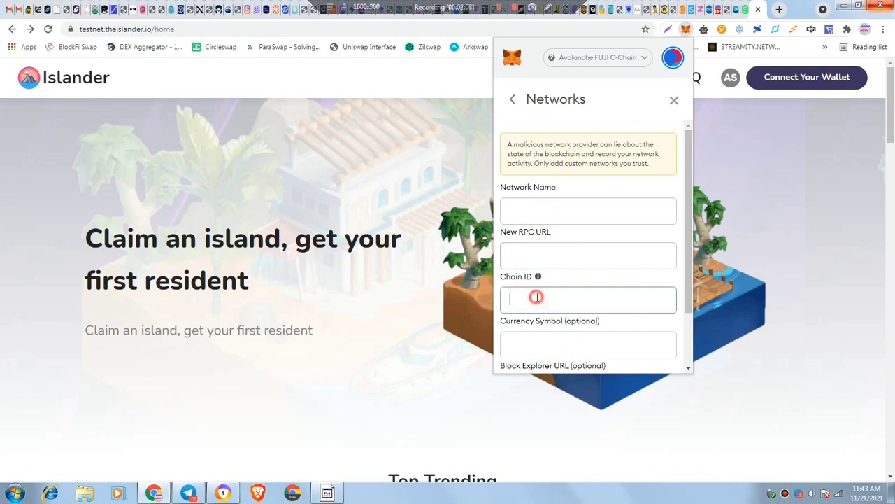
pyautogui.click(533, 341)
pyautogui.scroll(-1, 564, 343)
pyautogui.click(558, 312)
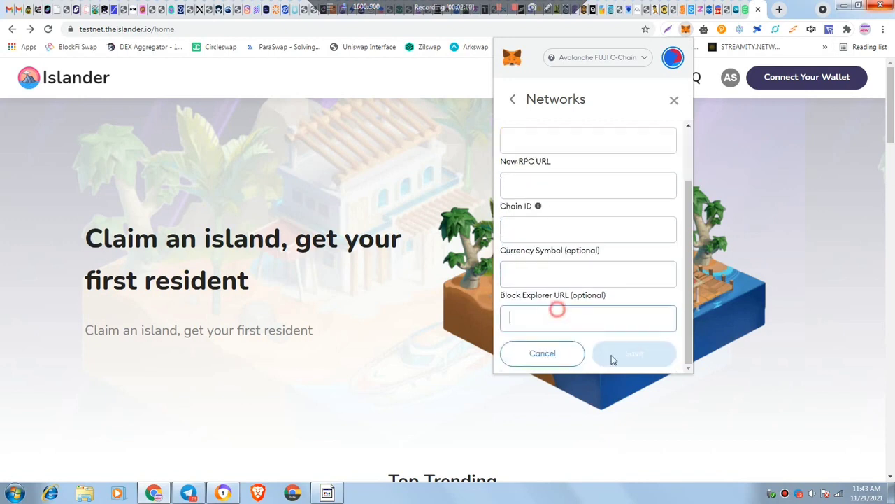
pyautogui.click(564, 354)
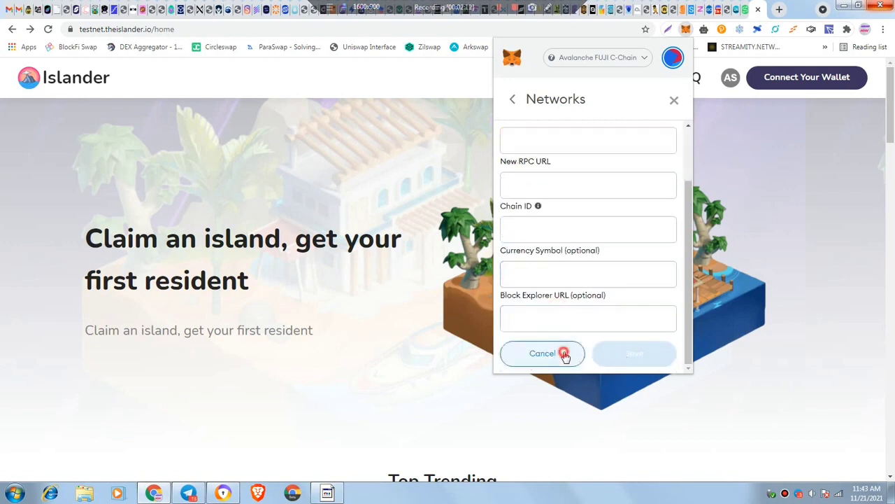
pyautogui.click(804, 150)
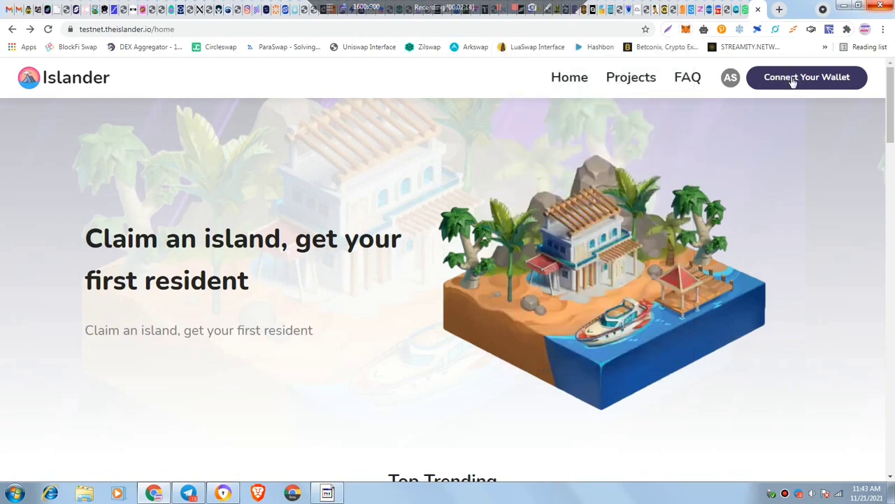
# - Connect the MetaMask account named 2021 to the Islander site and approve viewing of its address
pyautogui.click(792, 80)
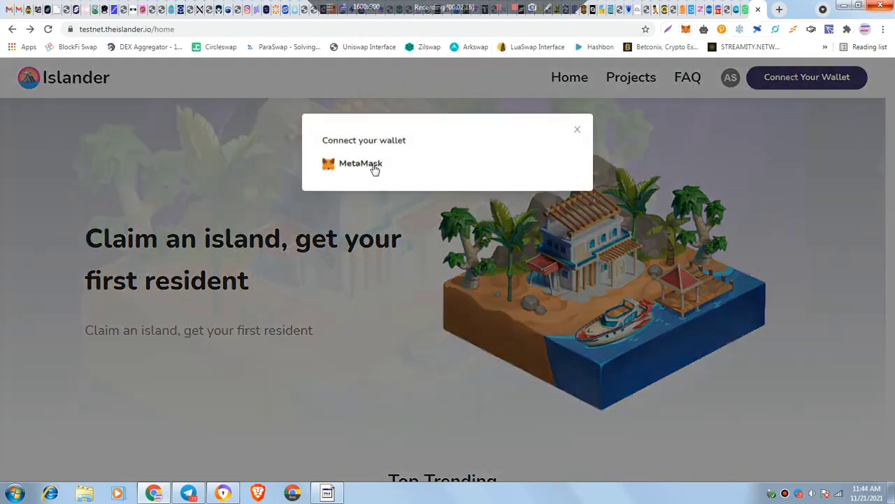
pyautogui.click(361, 163)
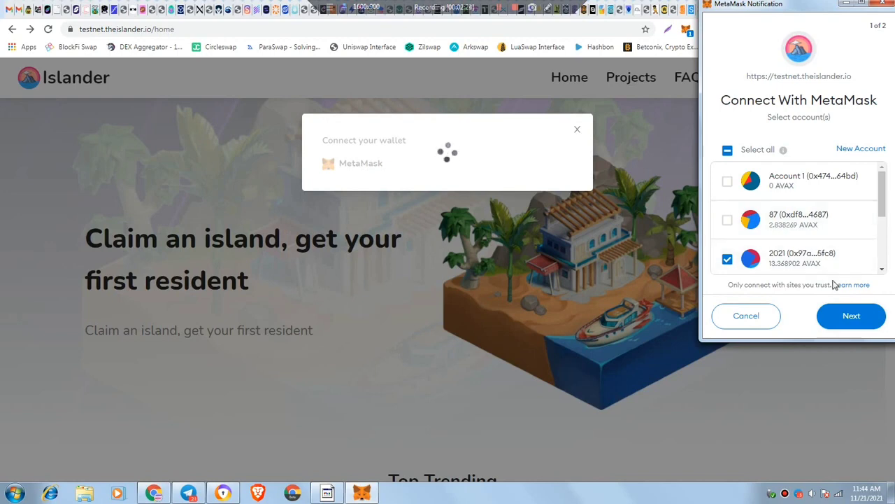
pyautogui.click(859, 323)
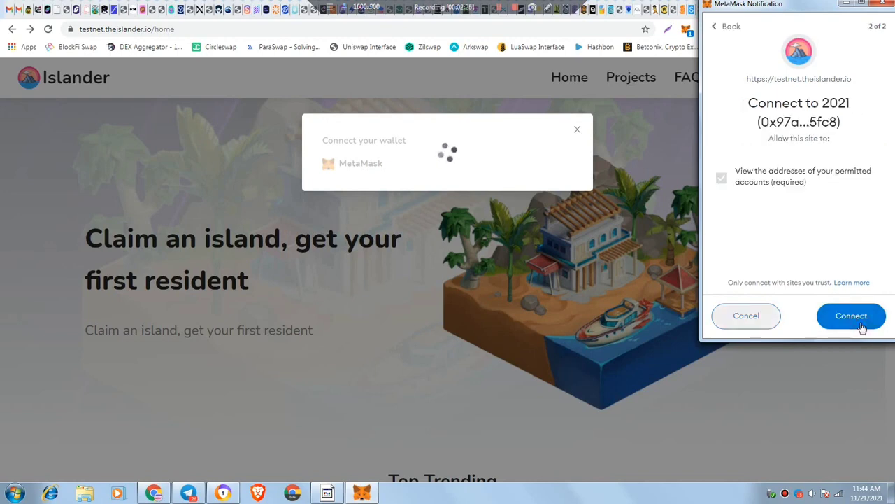
pyautogui.click(858, 323)
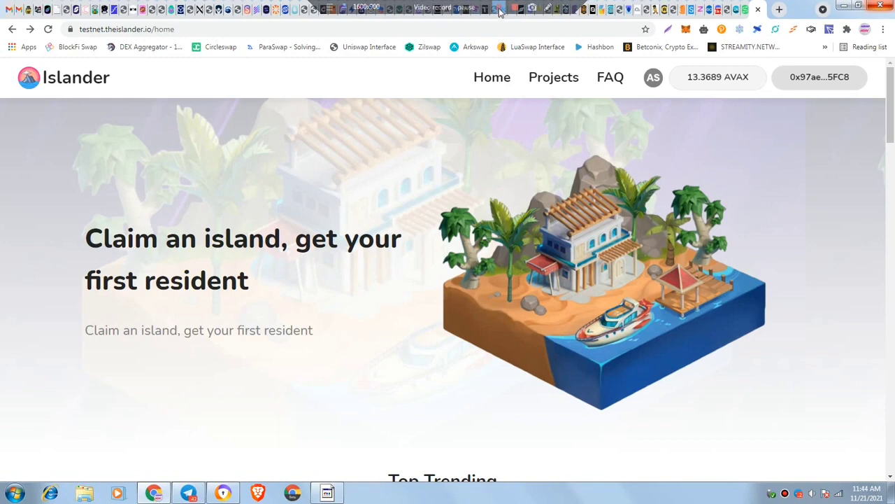
pyautogui.click(500, 12)
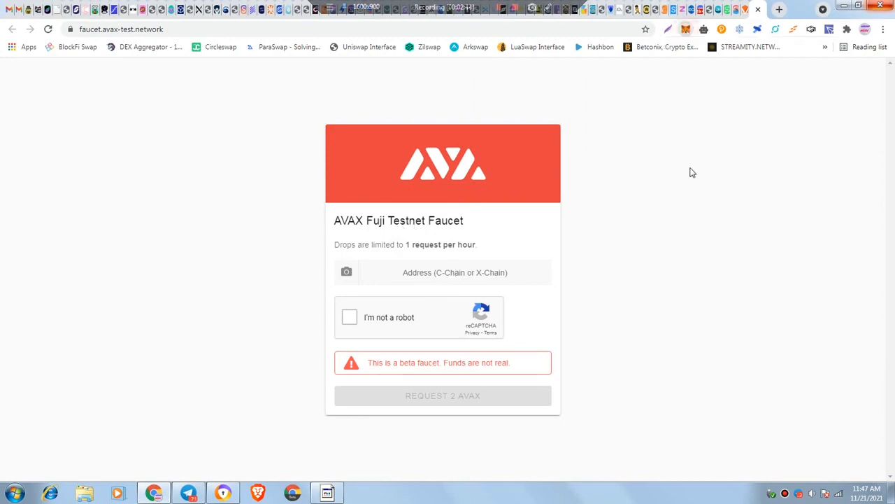
# - Request 10 AVAX from the AVAX Fuji Testnet Faucet for the copied MetaMask wallet address, completing the captcha, and check the wallet balance
pyautogui.click(615, 98)
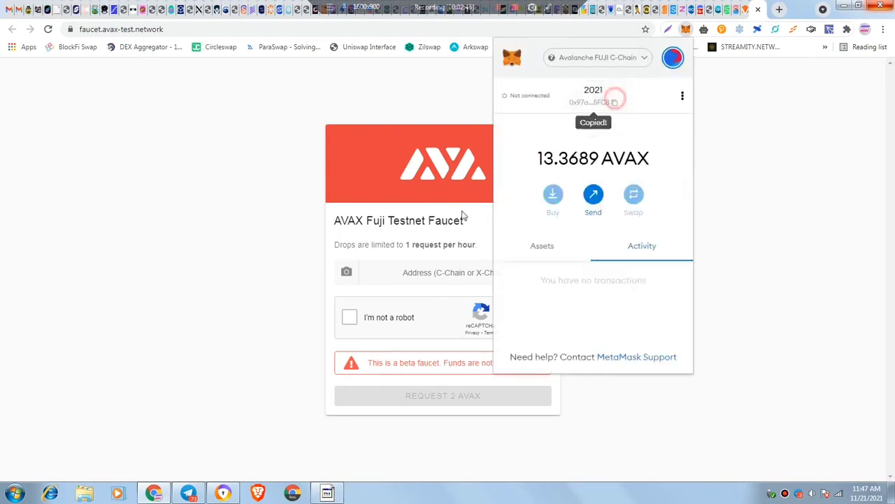
pyautogui.click(414, 268)
pyautogui.rightClick(418, 270)
pyautogui.click(444, 325)
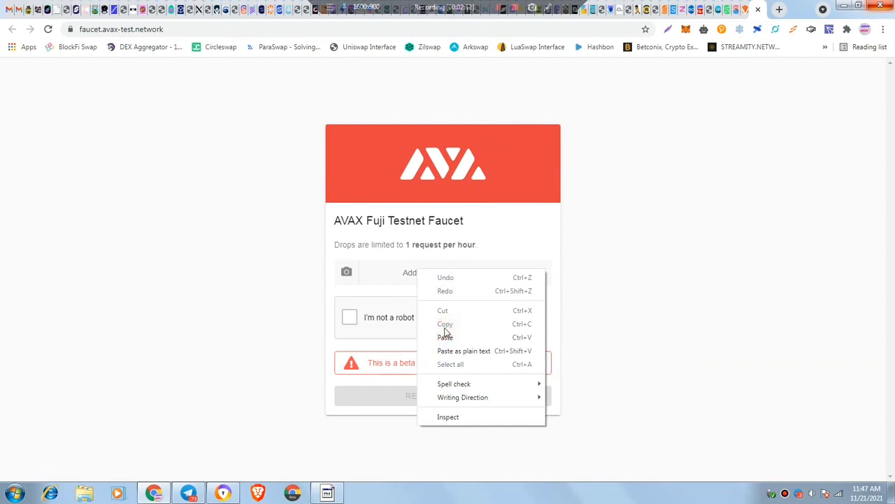
pyautogui.click(448, 337)
pyautogui.click(379, 317)
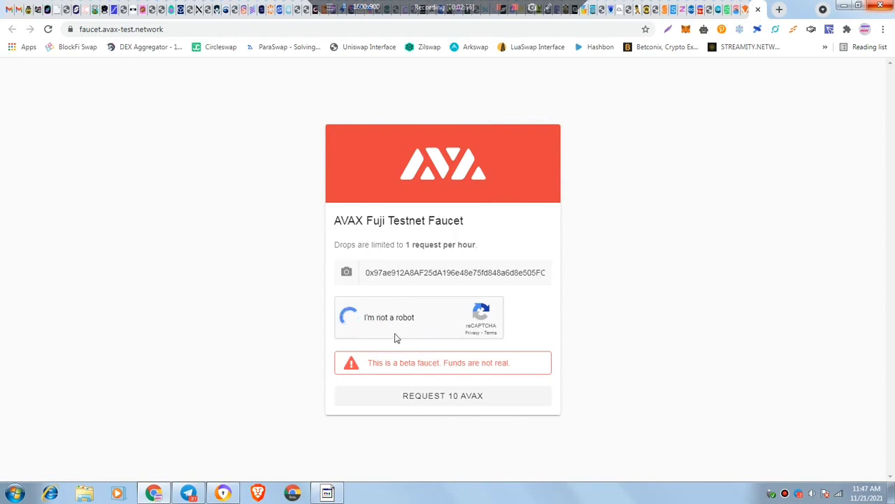
pyautogui.click(426, 396)
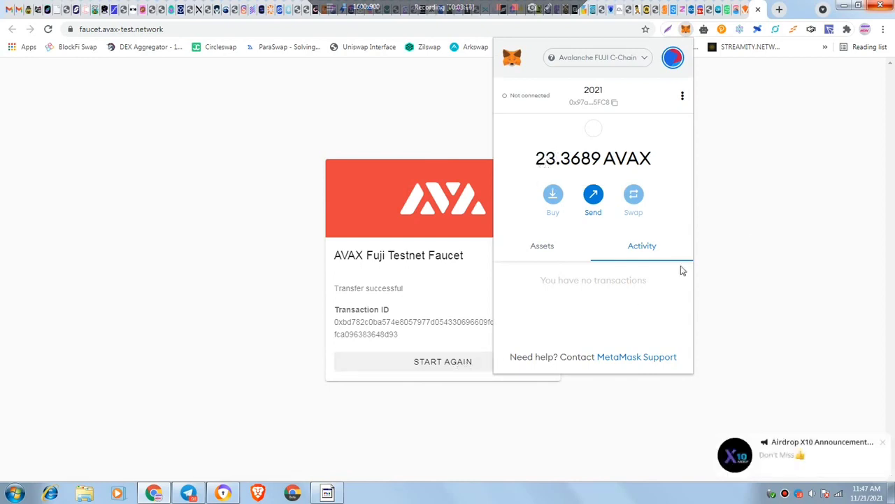
pyautogui.click(761, 279)
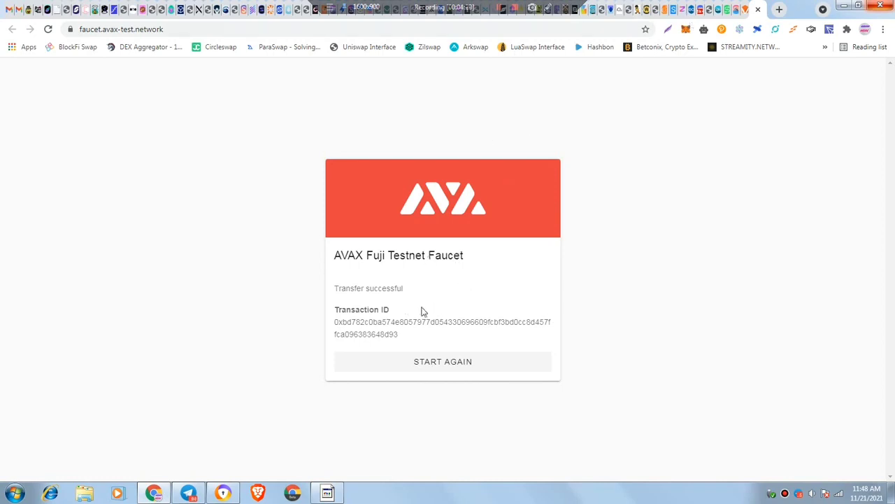
# - Switch to Telegram and examine the November 21 message's Avalanche Fuji network settings and AVAX faucet links
pyautogui.click(189, 493)
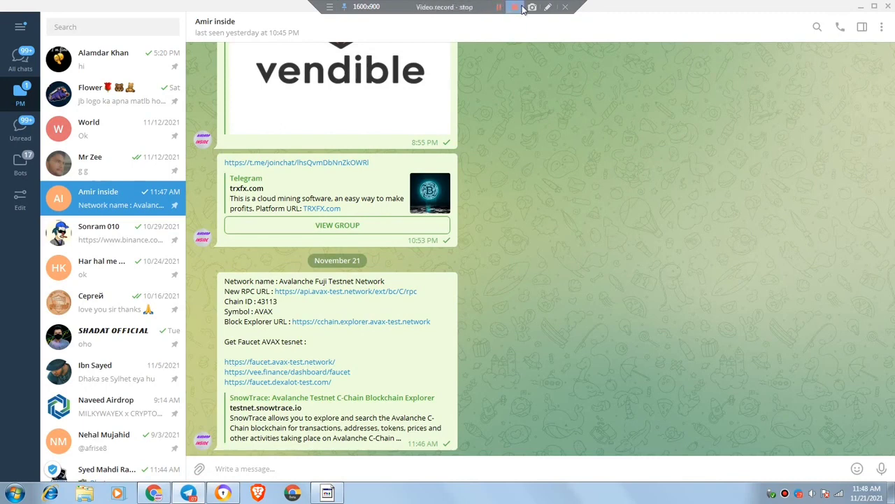
pyautogui.click(547, 7)
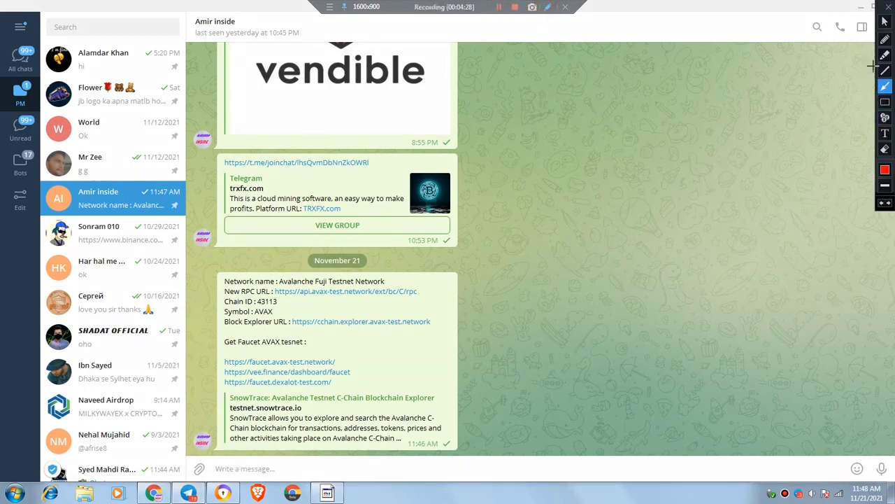
pyautogui.click(885, 101)
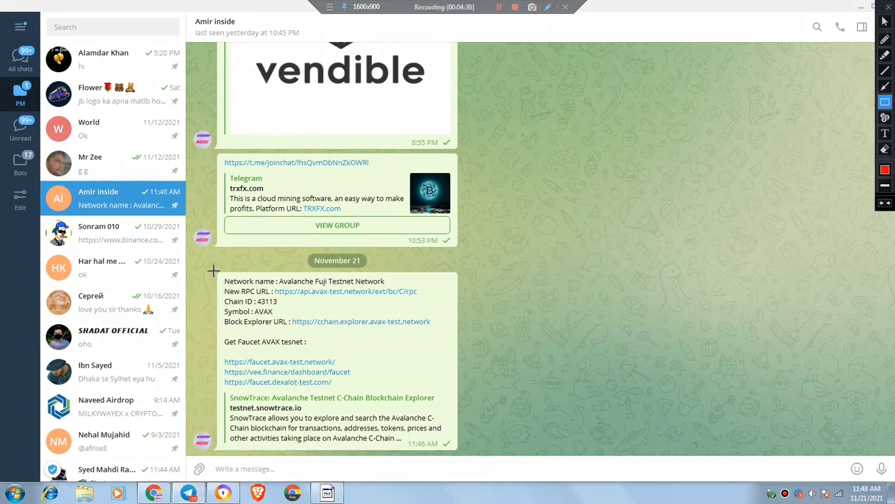
pyautogui.moveTo(205, 272)
pyautogui.mouseDown()
pyautogui.moveTo(224, 361)
pyautogui.moveTo(438, 352)
pyautogui.mouseUp()
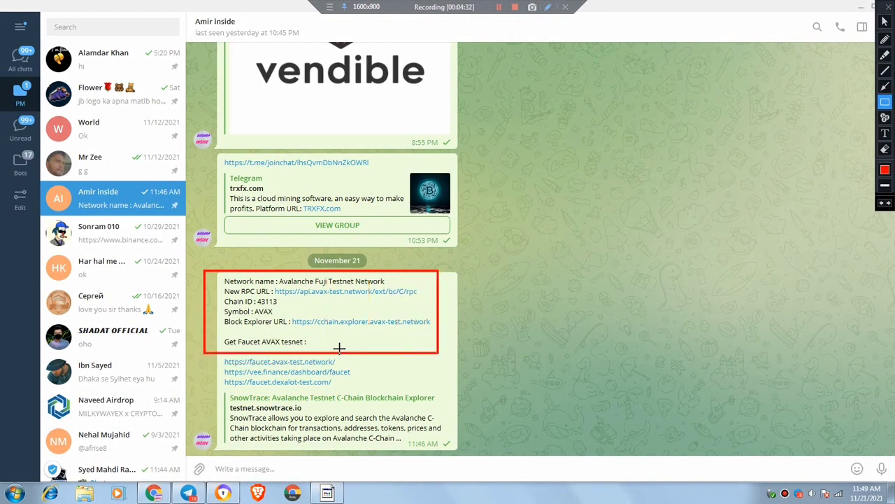
pyautogui.moveTo(215, 353)
pyautogui.mouseDown()
pyautogui.moveTo(260, 412)
pyautogui.moveTo(381, 409)
pyautogui.moveTo(396, 399)
pyautogui.mouseUp()
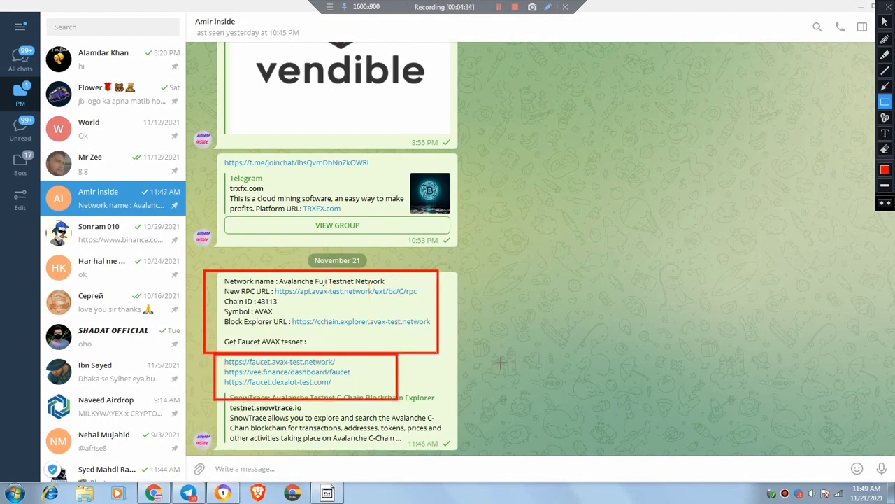
pyautogui.click(888, 9)
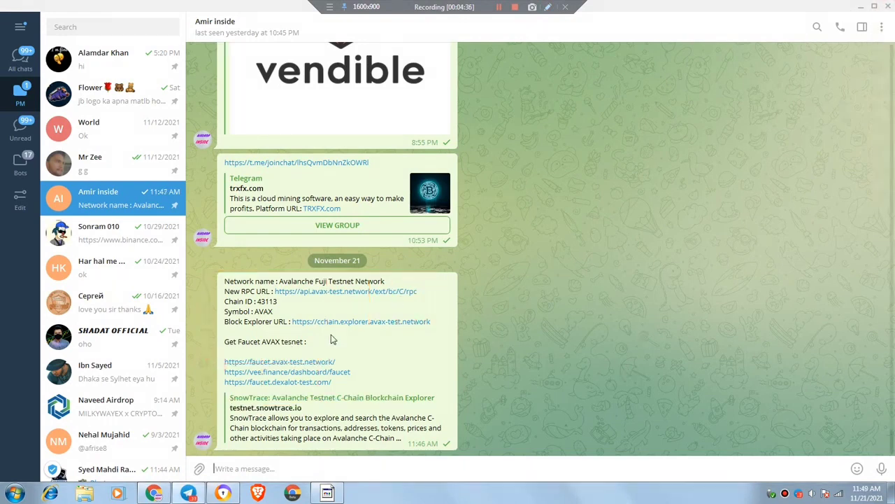
# - Switch back to Islander in Chrome, open the Islander Testnet Official Event project and take its "Get to know Islander!" quest
pyautogui.click(153, 493)
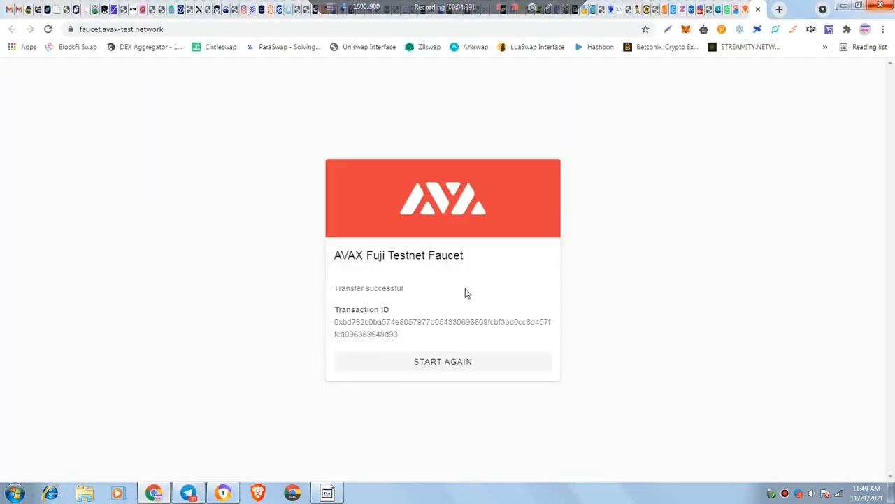
pyautogui.click(745, 7)
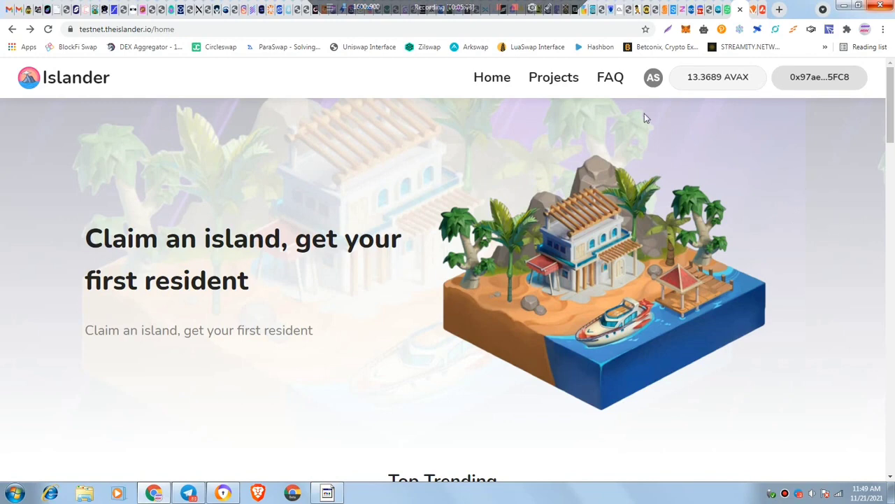
pyautogui.click(552, 84)
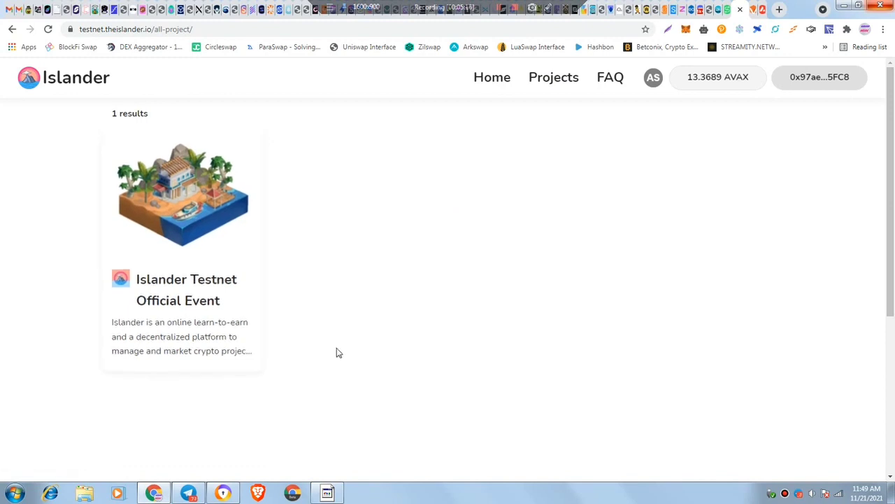
pyautogui.click(191, 282)
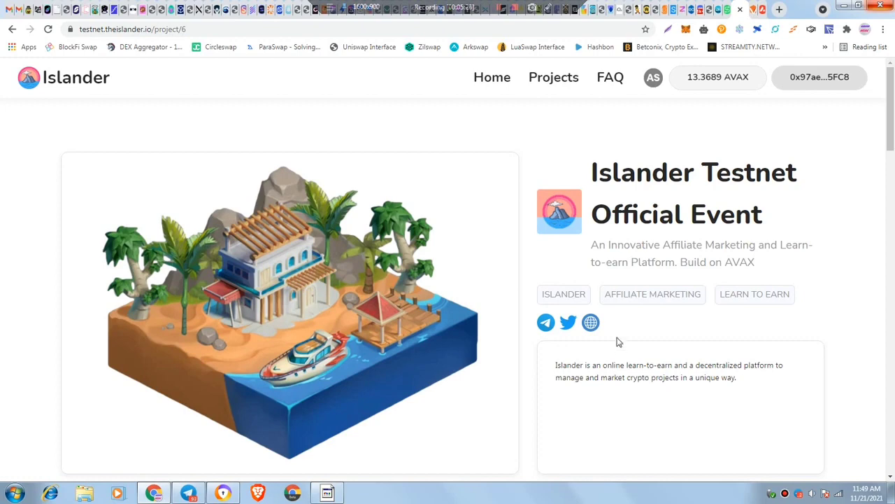
pyautogui.scroll(-3, 618, 342)
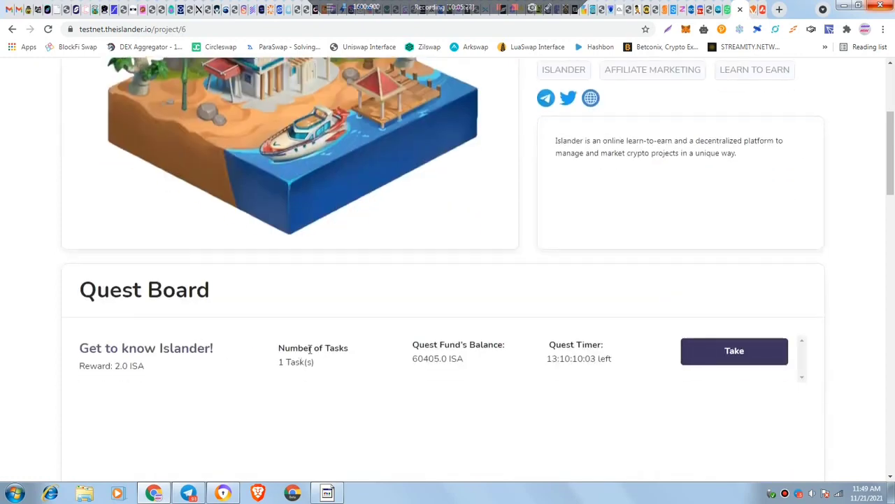
pyautogui.scroll(-1, 297, 353)
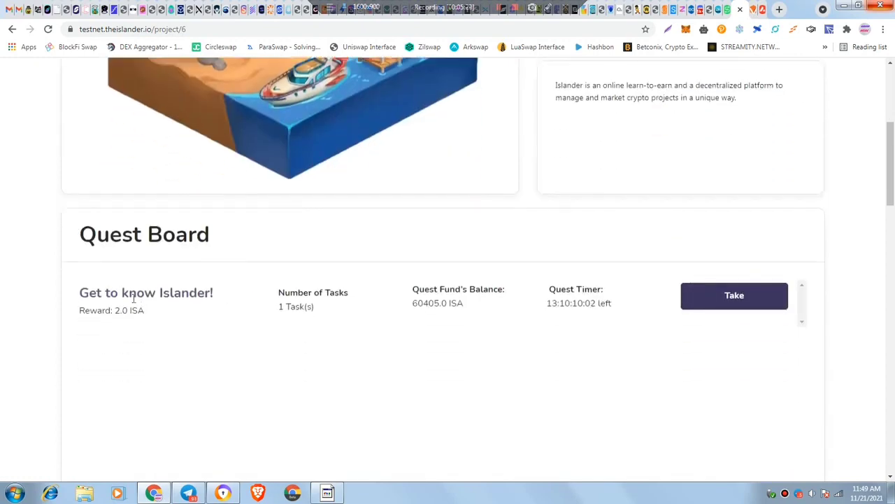
pyautogui.click(730, 295)
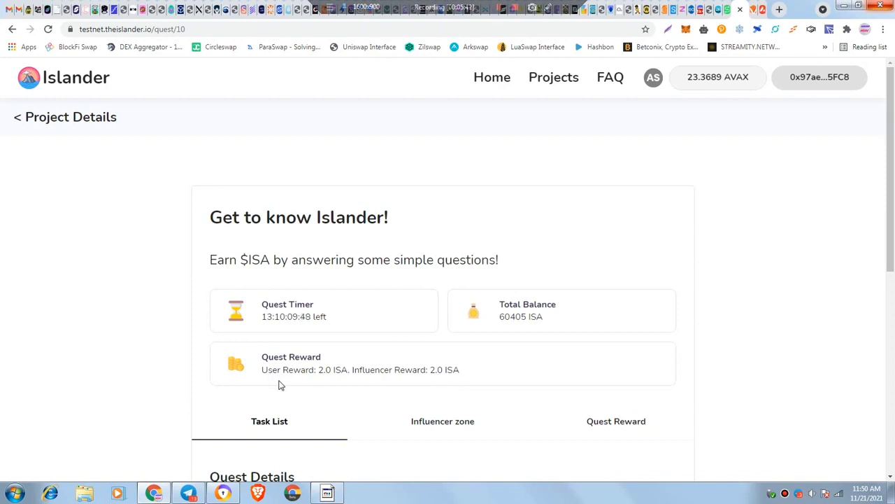
# - Review the quest's details and start Task 1, the Islander 101 questionnaire
pyautogui.scroll(-4, 424, 388)
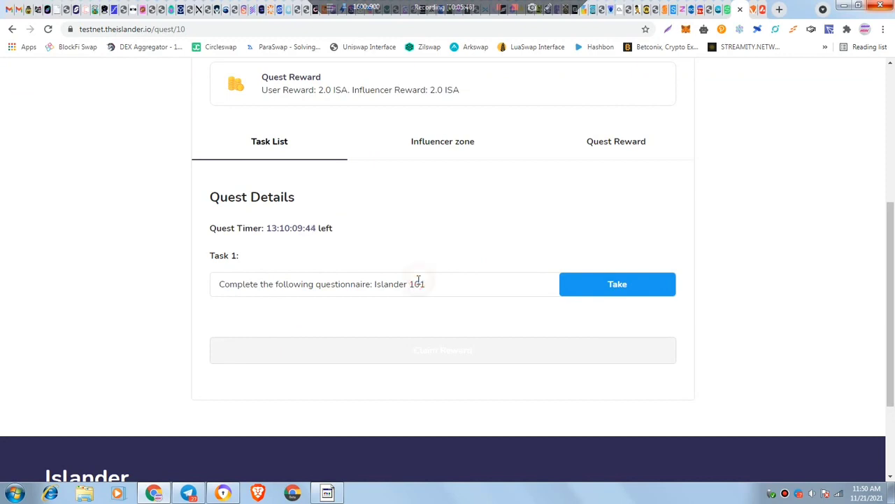
pyautogui.scroll(3, 418, 280)
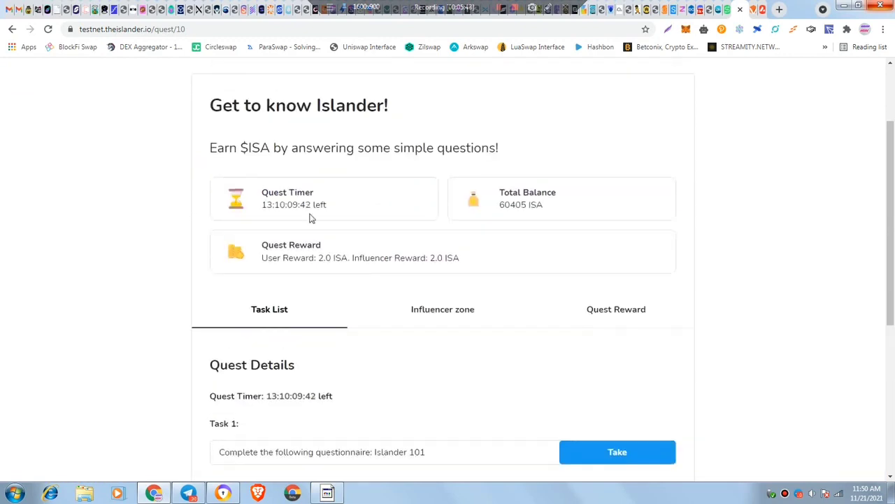
pyautogui.scroll(2, 328, 250)
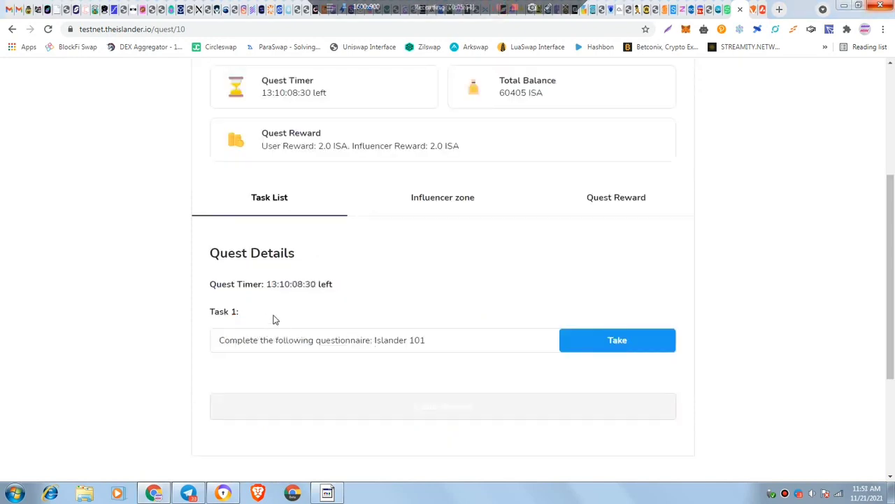
pyautogui.click(598, 342)
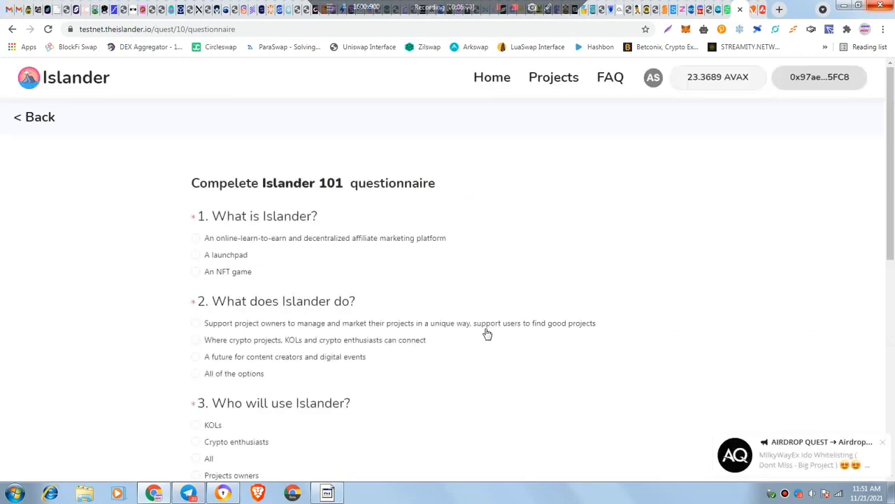
# - Answer question 1 with the online-learn-to-earn and decentralized affiliate marketing platform, question 2 with "All of the options" and question 3 with "All"
pyautogui.scroll(-2, 307, 357)
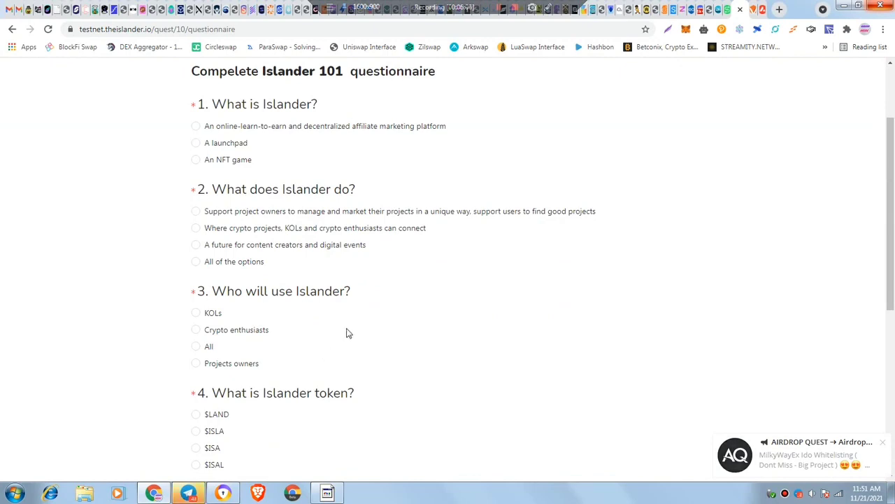
pyautogui.scroll(2, 348, 334)
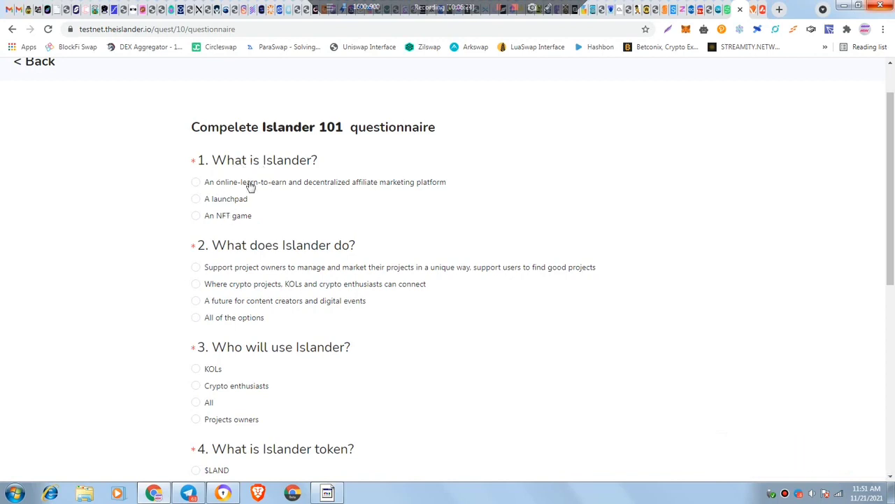
pyautogui.click(202, 183)
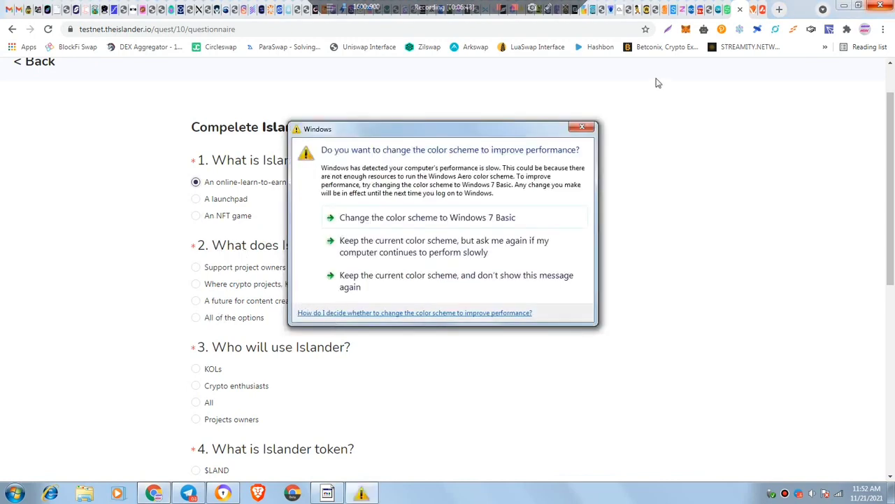
pyautogui.click(591, 124)
pyautogui.click(199, 319)
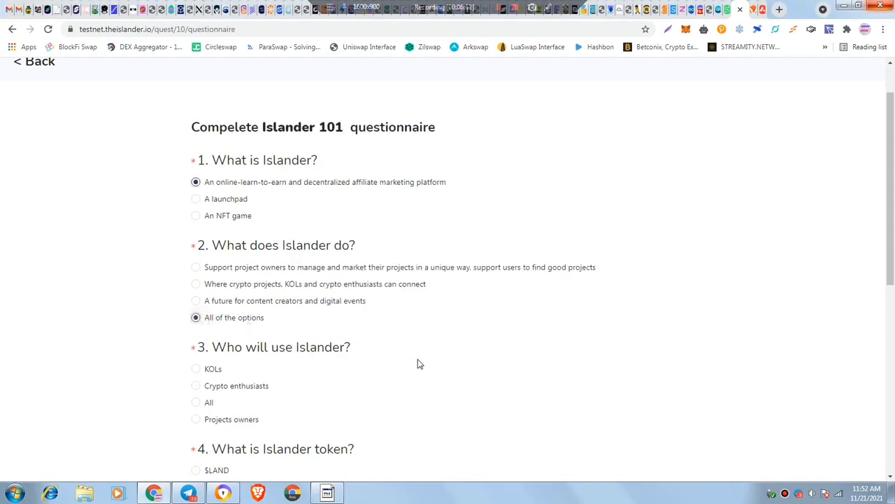
pyautogui.scroll(-1, 316, 380)
pyautogui.click(210, 346)
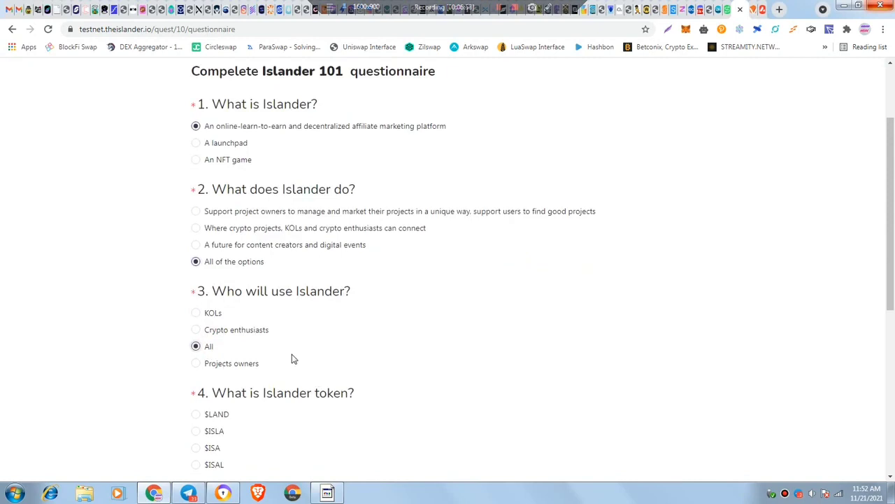
# - Answer question 4 on the Islander token with $ISA and question 5 on token utilities with "All of the options"
pyautogui.scroll(-2, 292, 360)
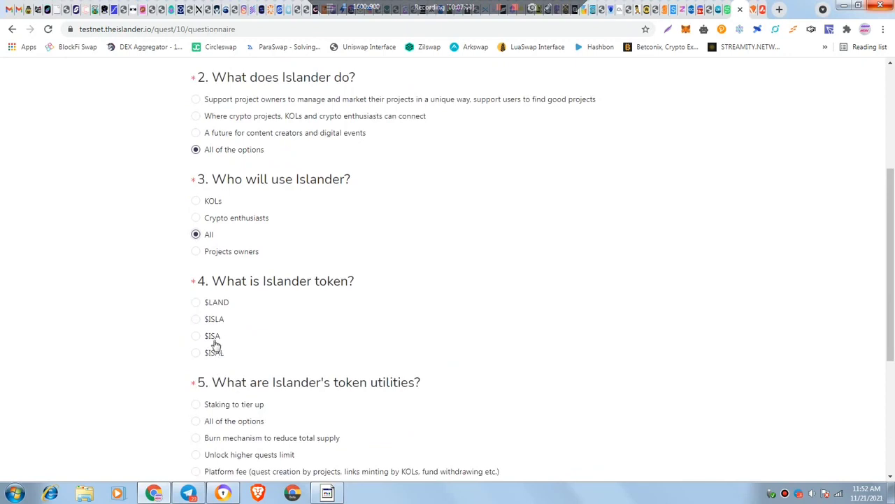
pyautogui.click(199, 337)
pyautogui.scroll(-2, 236, 395)
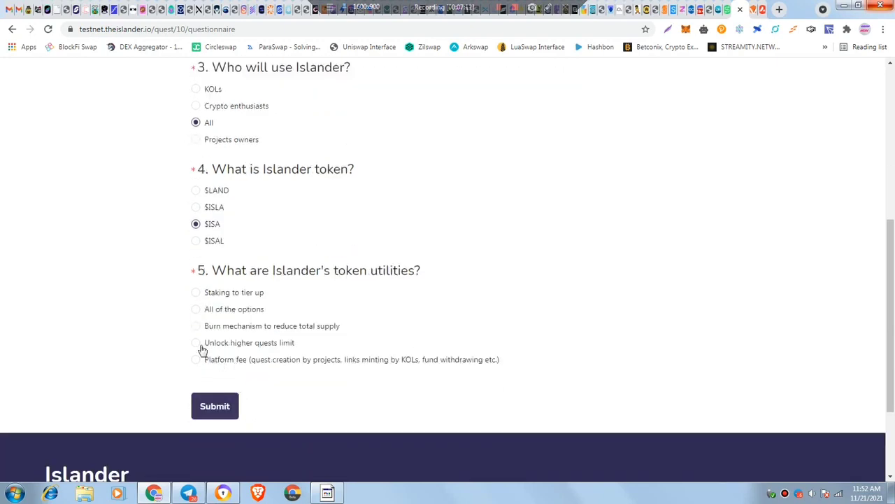
pyautogui.click(207, 310)
pyautogui.scroll(1, 282, 301)
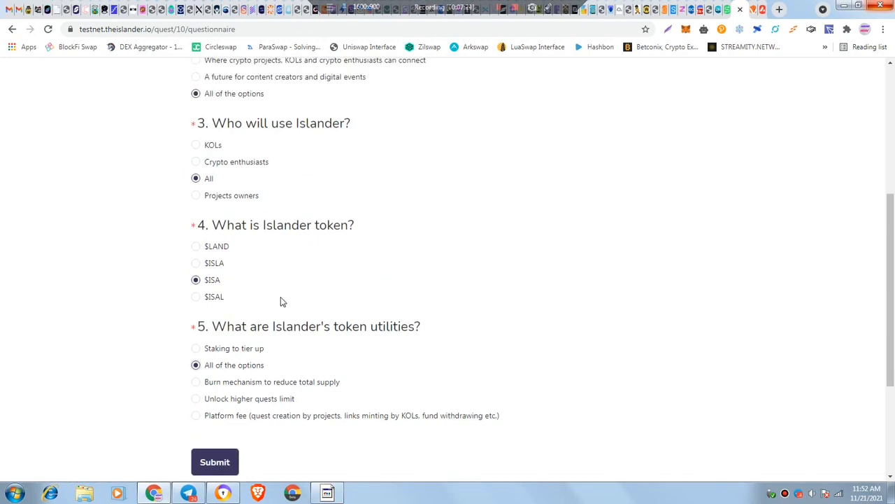
# - Submit the Islander 101 answers and pass the reCAPTCHA check on the "Get to know Islander!" quest page
pyautogui.click(209, 458)
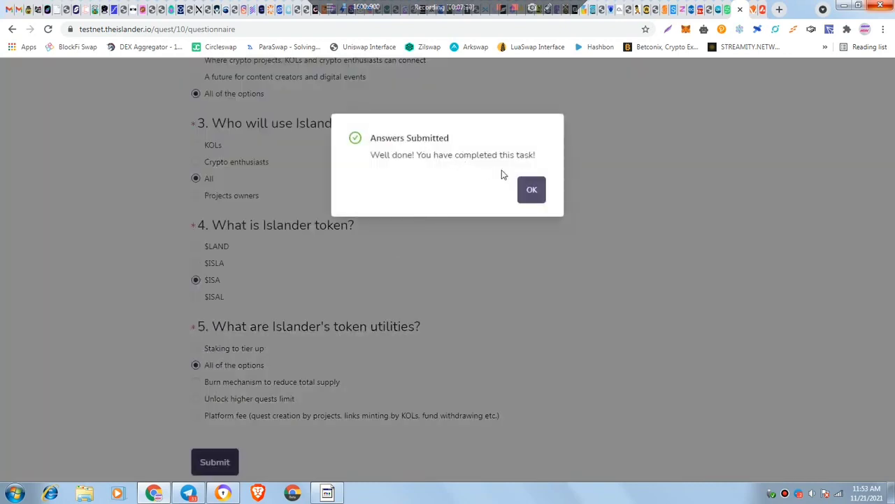
pyautogui.click(533, 194)
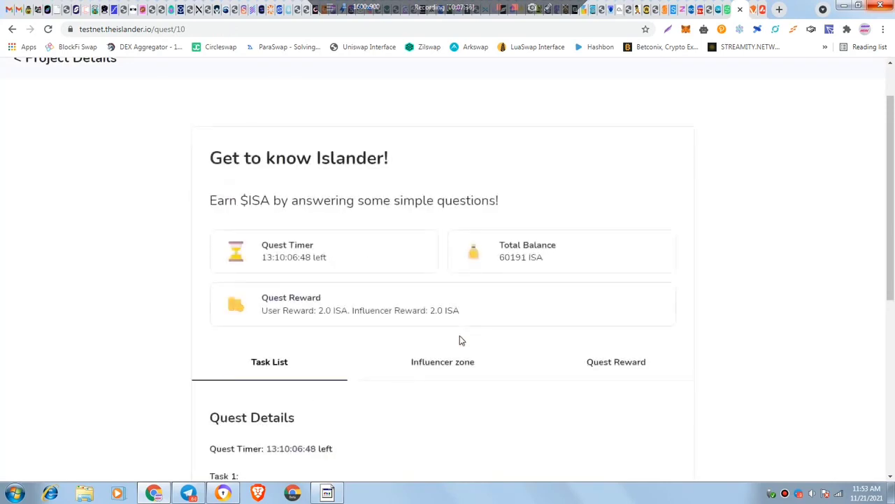
pyautogui.scroll(-2, 422, 403)
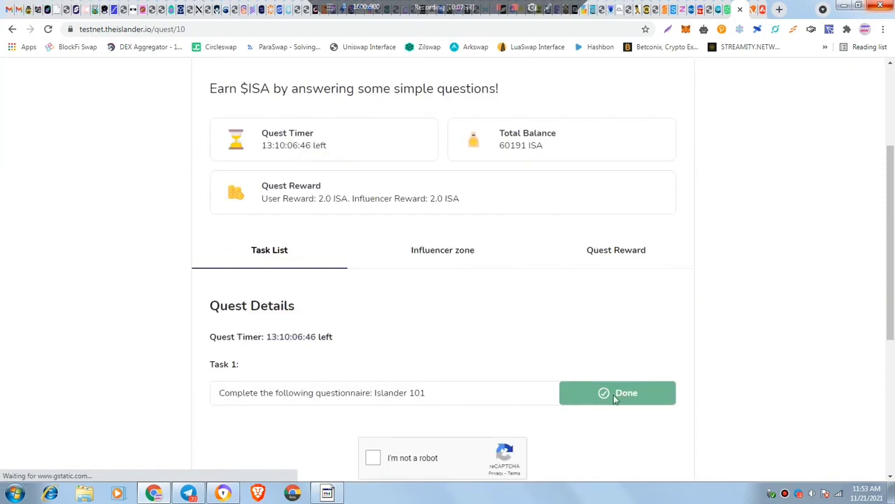
pyautogui.scroll(-2, 614, 400)
pyautogui.click(370, 347)
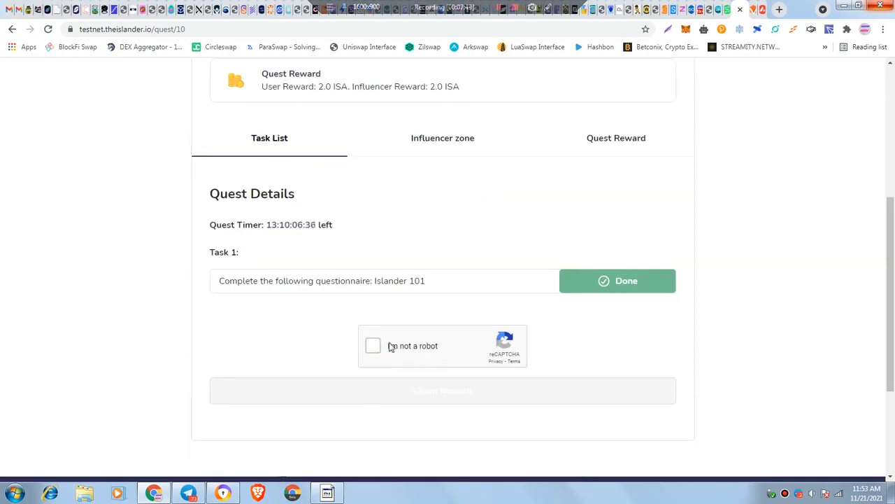
pyautogui.click(391, 347)
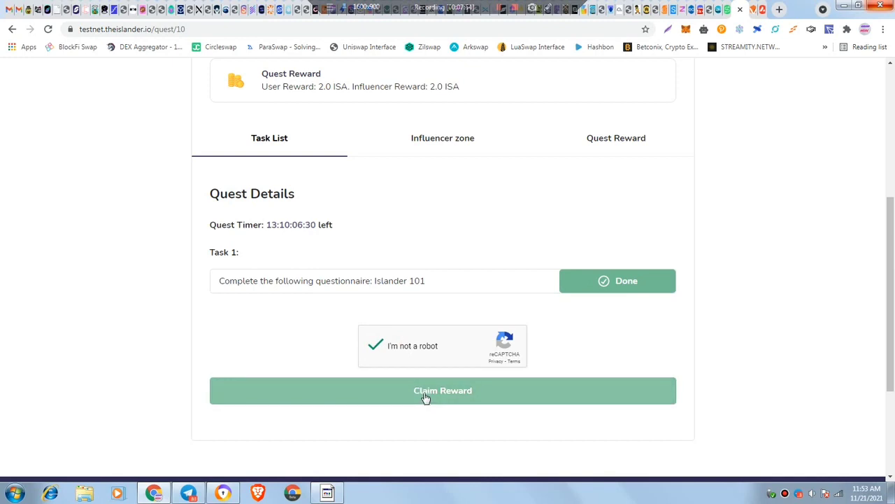
# - Claim the quest reward by approving the contract interaction in MetaMask, copying the transaction URL and confirming the request
pyautogui.click(425, 395)
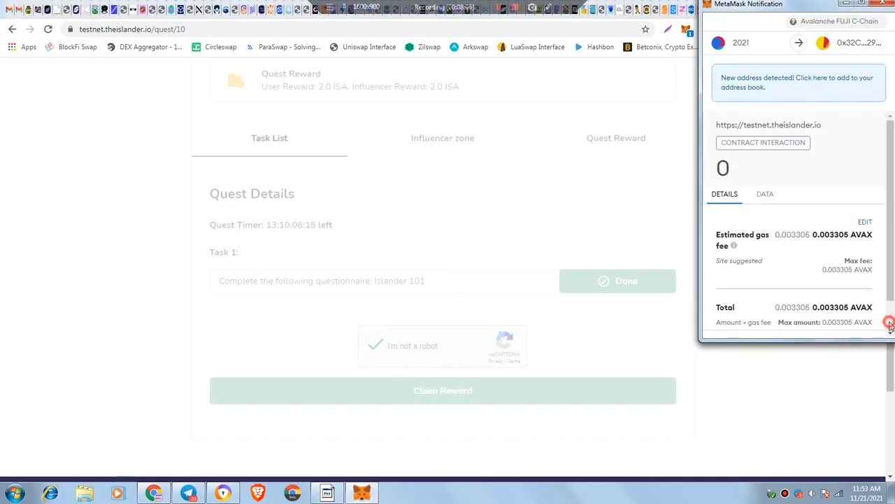
pyautogui.scroll(-1, 882, 322)
pyautogui.click(867, 321)
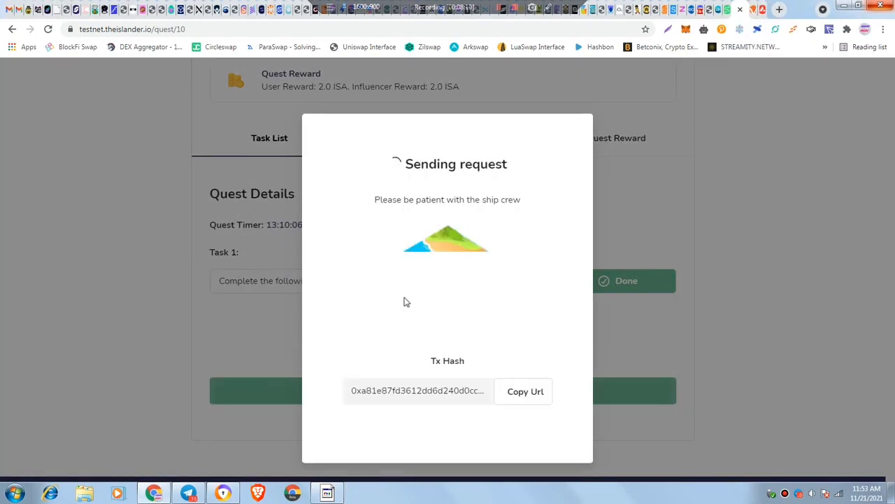
pyautogui.click(513, 396)
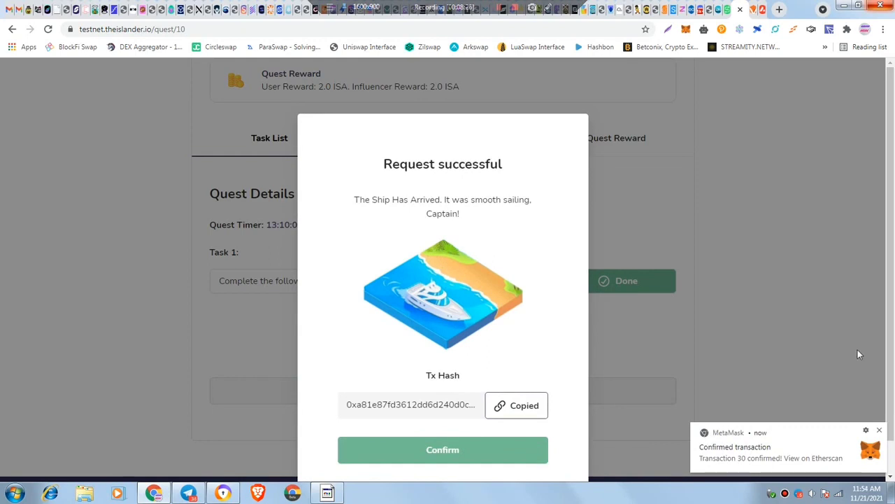
pyautogui.click(440, 451)
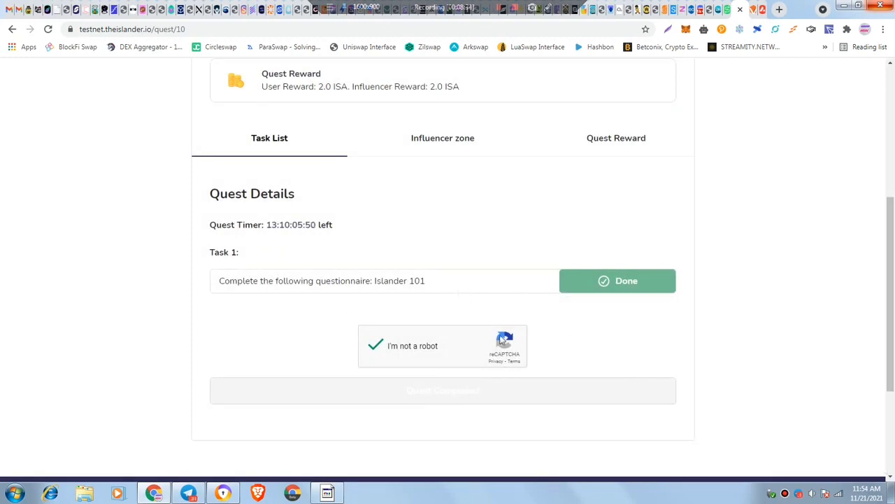
# - Examine the quest's task list, completion status and reCAPTCHA state after claiming the reward
pyautogui.scroll(-2, 500, 350)
pyautogui.scroll(3, 520, 354)
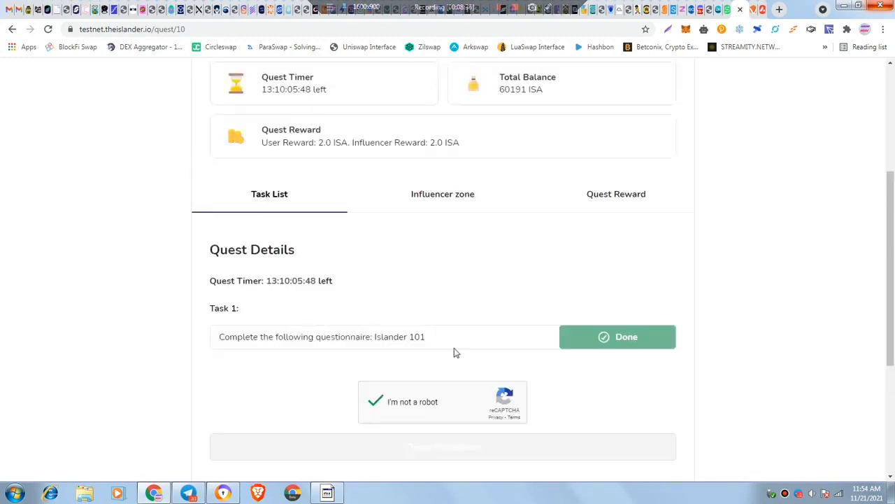
pyautogui.scroll(-1, 437, 385)
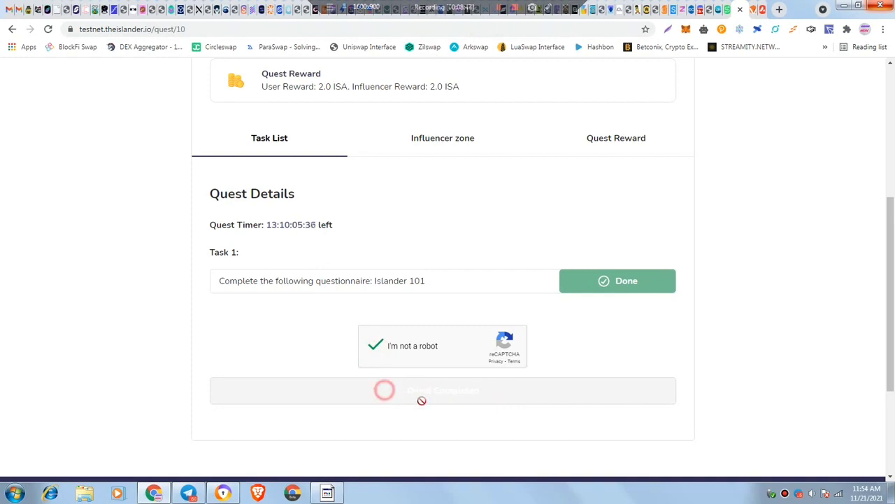
pyautogui.scroll(-2, 489, 378)
pyautogui.scroll(2, 490, 379)
pyautogui.scroll(-3, 491, 379)
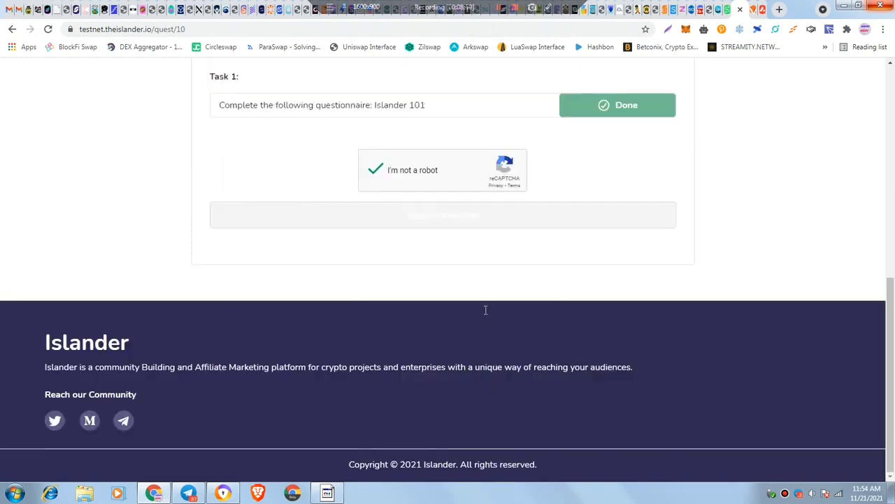
pyautogui.rightClick(410, 215)
pyautogui.click(412, 215)
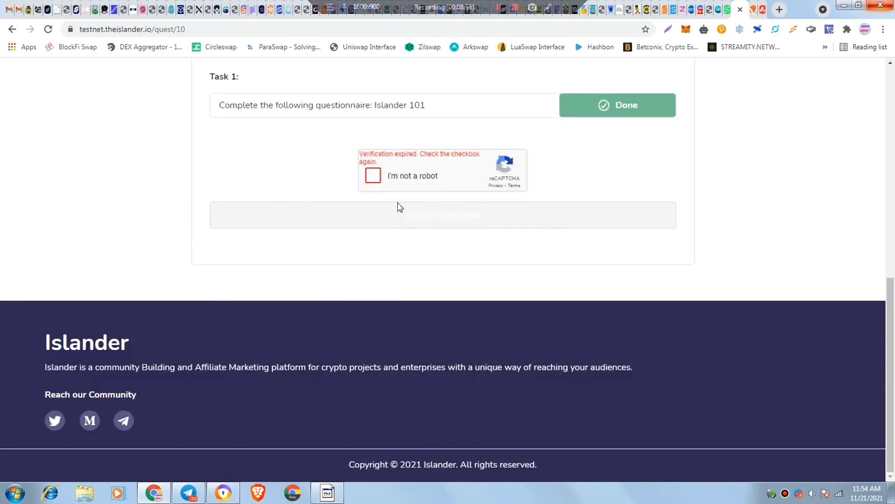
pyautogui.click(385, 160)
pyautogui.click(395, 176)
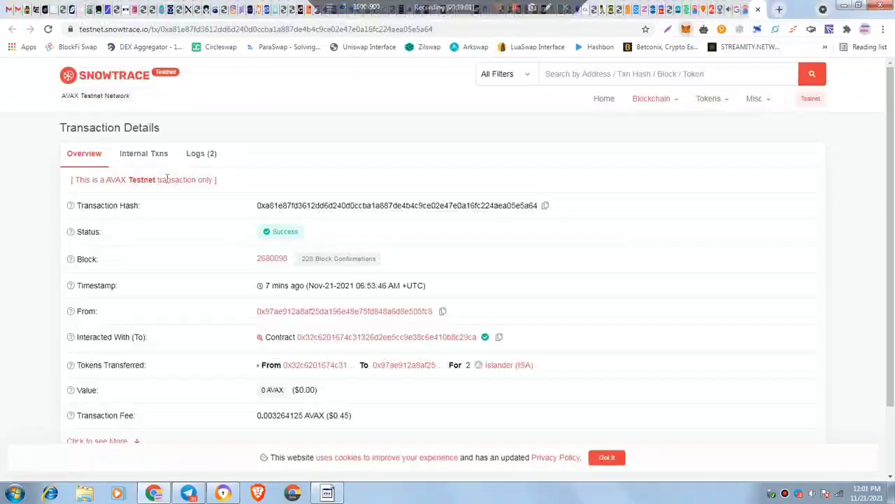
# - Open the Islander (ISA) token from the Snowtrace transaction's transferred tokens and copy its contract address
pyautogui.click(685, 28)
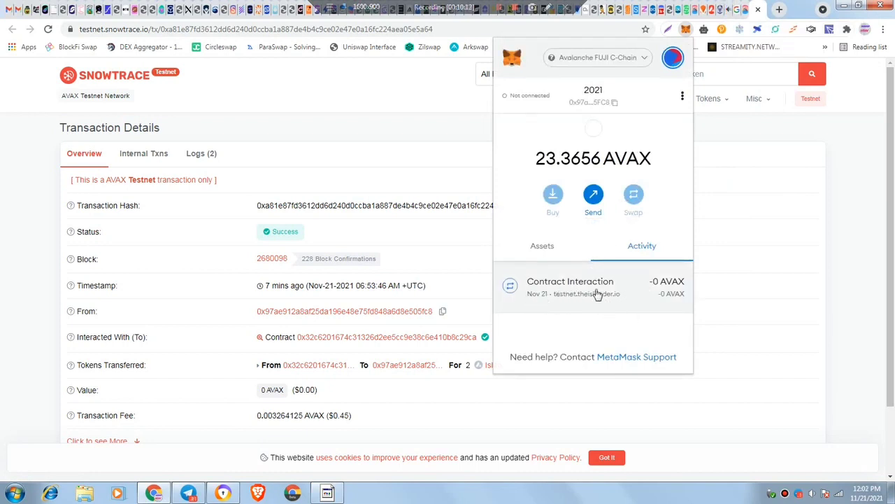
pyautogui.click(432, 252)
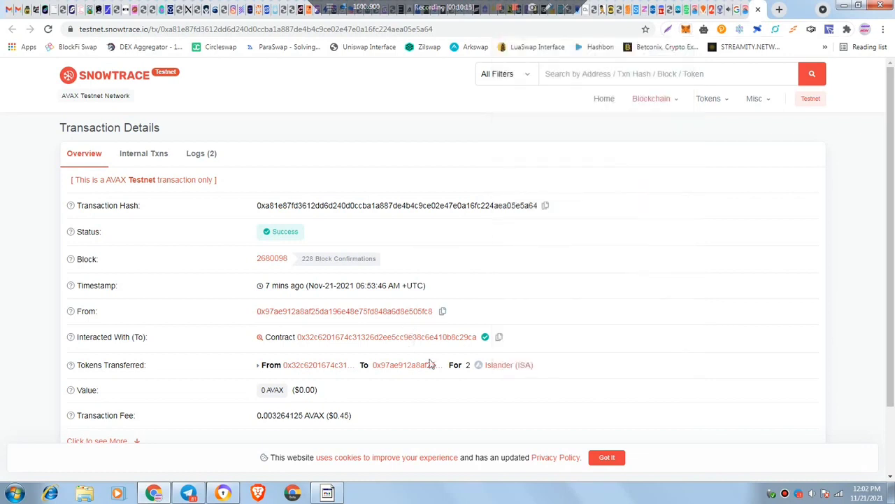
pyautogui.click(483, 366)
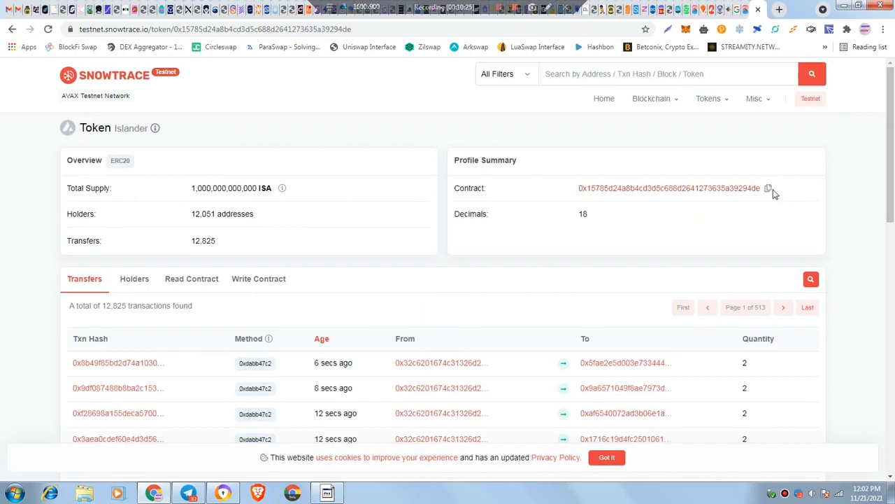
pyautogui.click(768, 188)
# - Import ISA as a custom token into the MetaMask assets using the copied contract address
pyautogui.click(556, 248)
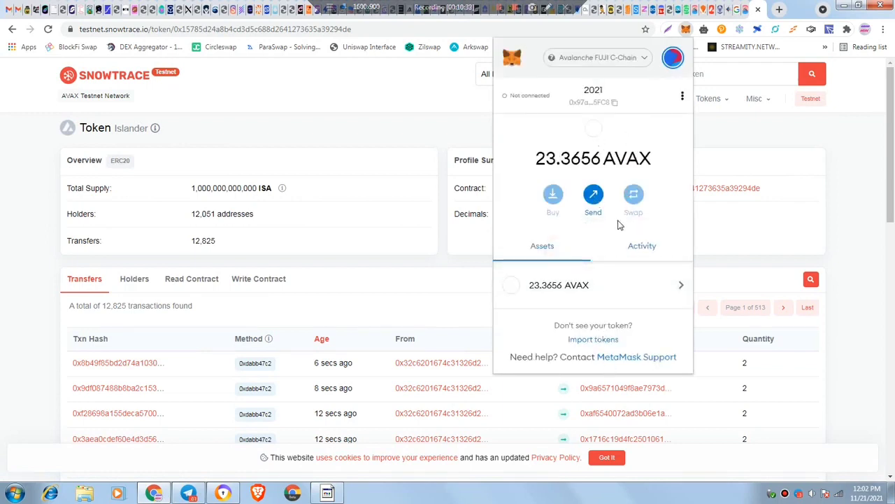
pyautogui.click(667, 296)
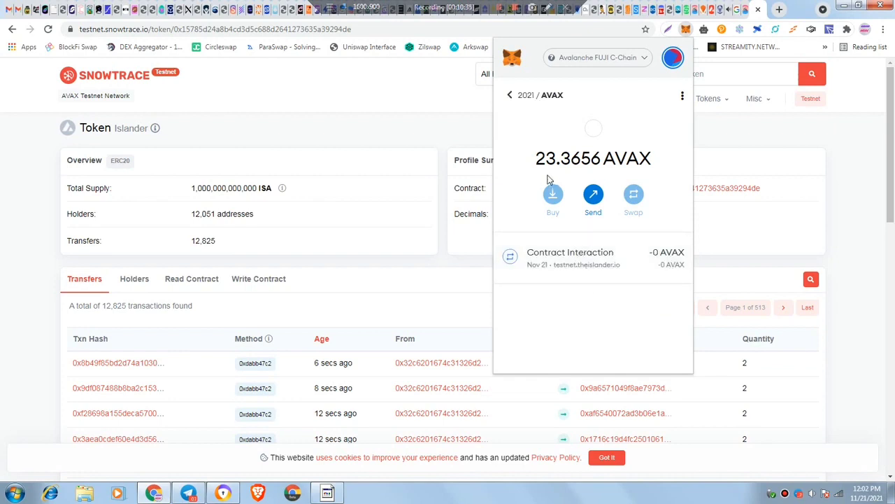
pyautogui.click(514, 95)
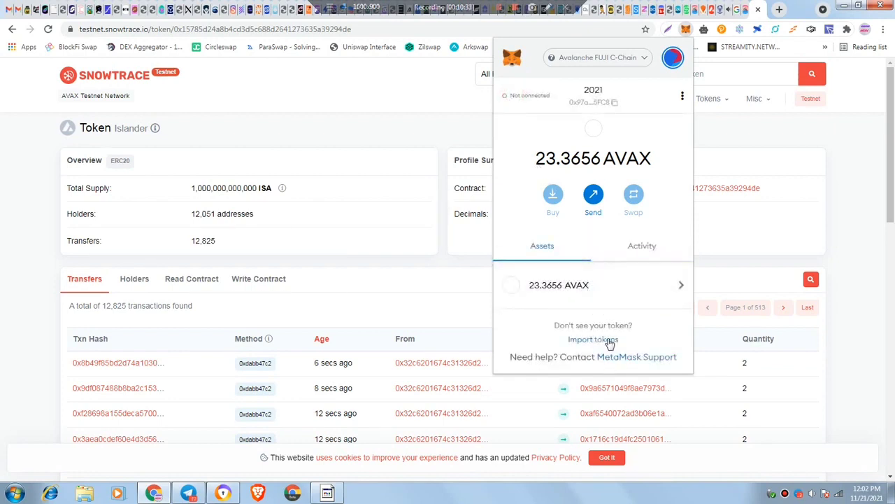
pyautogui.click(606, 339)
pyautogui.click(576, 246)
pyautogui.rightClick(568, 238)
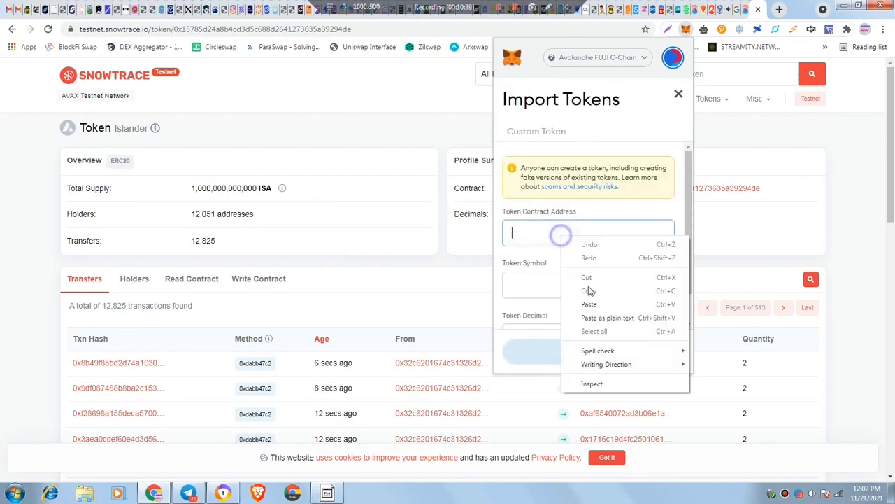
pyautogui.click(591, 304)
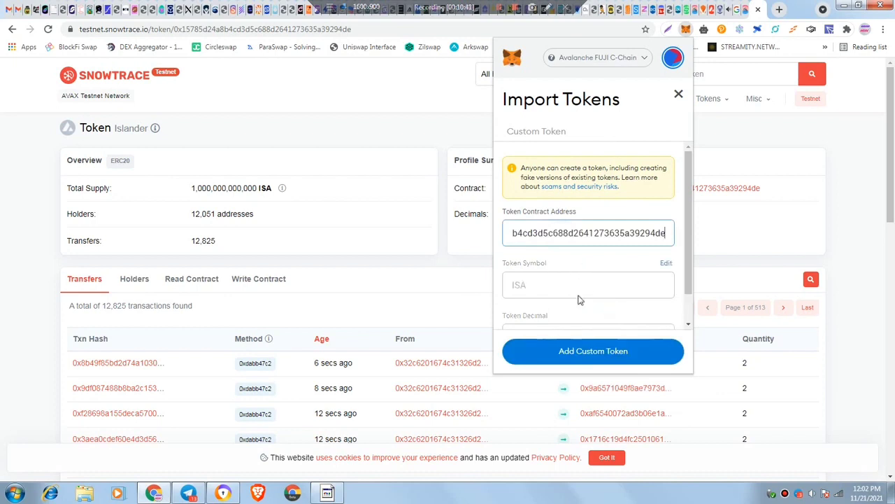
pyautogui.click(606, 350)
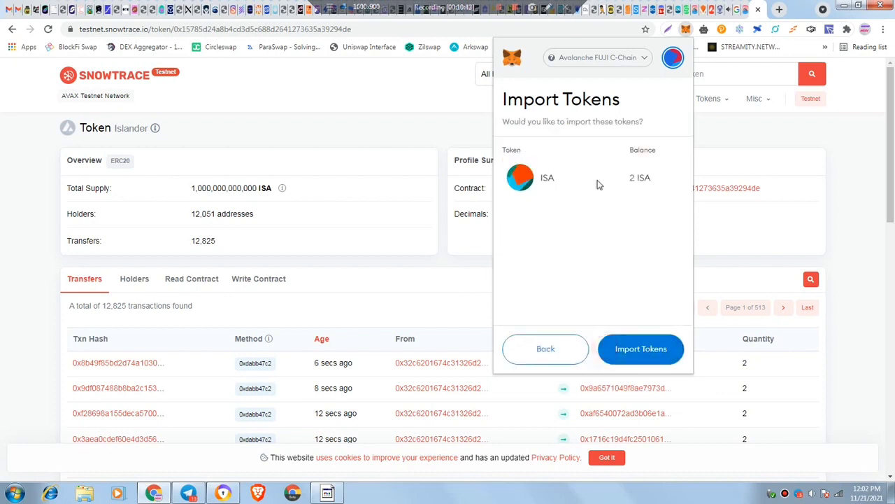
pyautogui.click(640, 348)
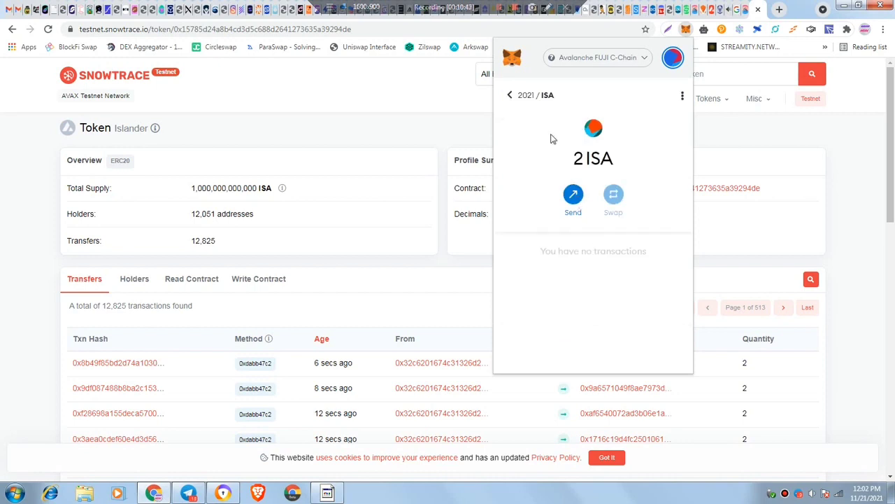
pyautogui.click(512, 96)
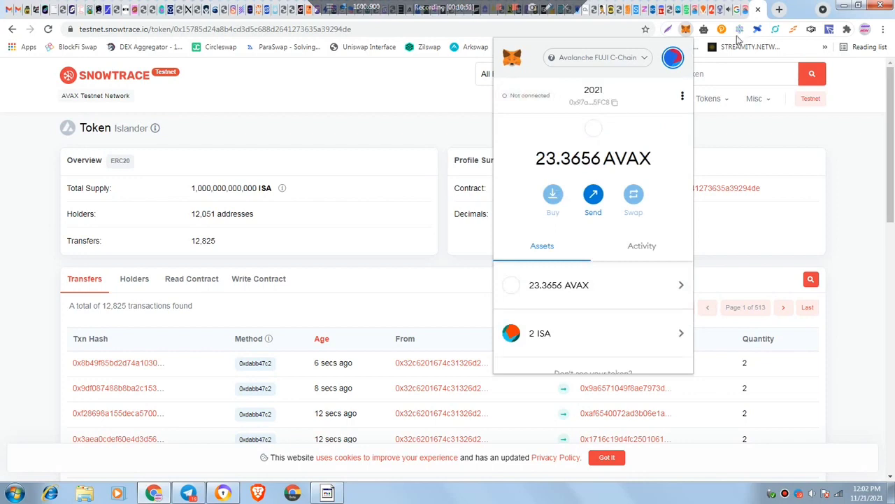
# - Check the ViralSweep quiz entry's screenshot requirement and the user and influencer rewards of the "Get to know Islander!" quest
pyautogui.click(730, 10)
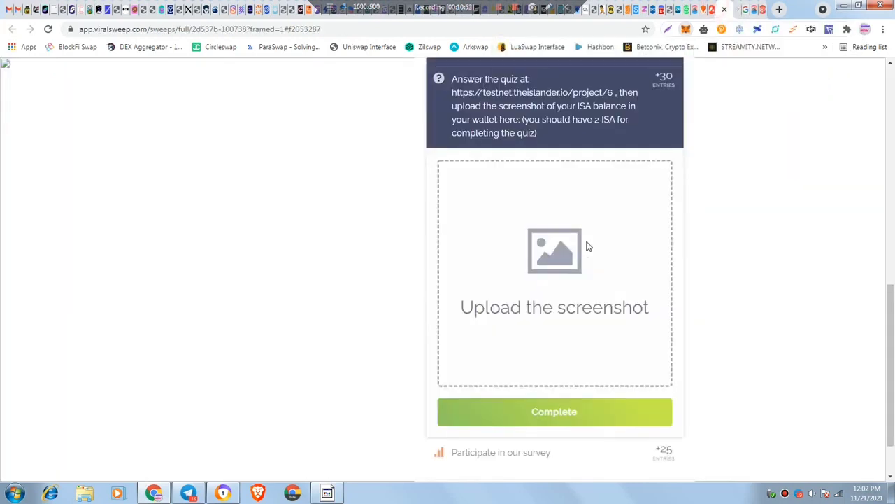
pyautogui.scroll(2, 617, 268)
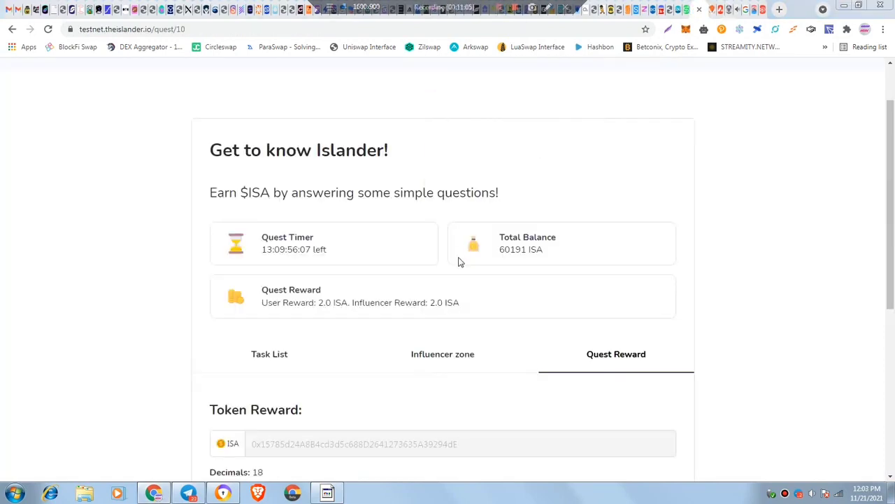
pyautogui.moveTo(268, 304); pyautogui.dragTo(478, 315)
pyautogui.click(495, 314)
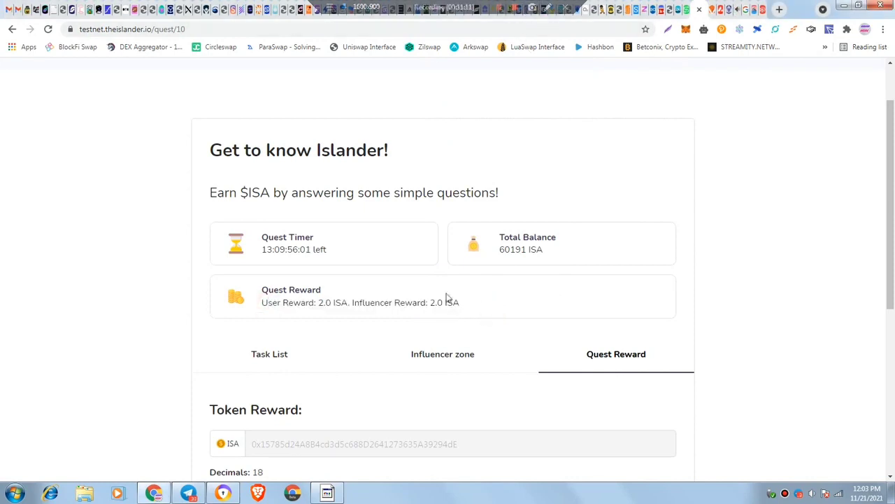
# - Return to the ViralSweep quiz entry and show the ISA balance among the MetaMask assets
pyautogui.click(730, 7)
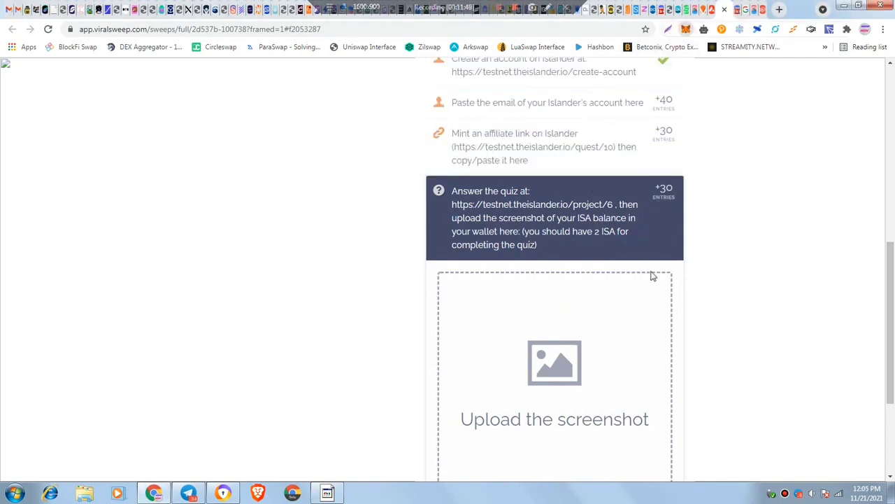
pyautogui.click(619, 386)
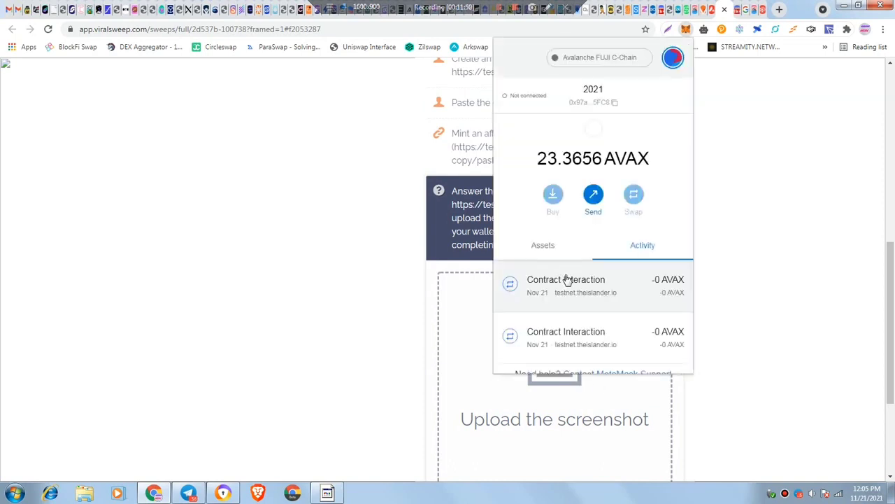
pyautogui.click(542, 247)
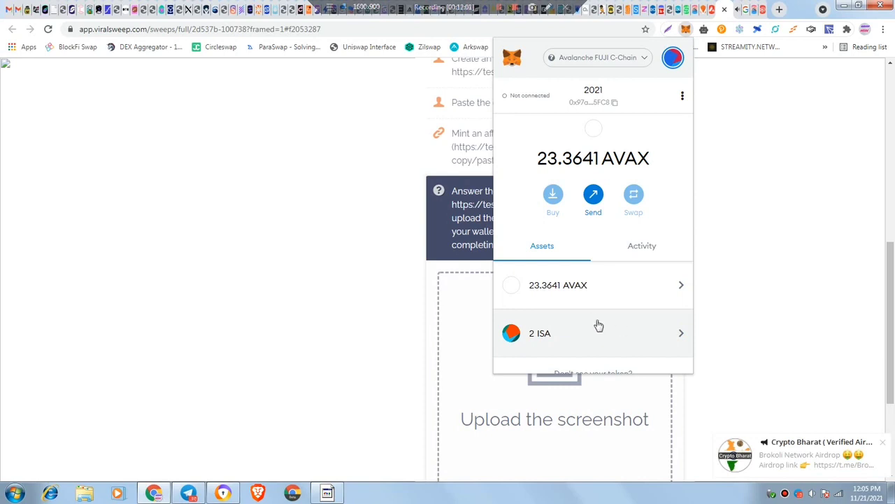
pyautogui.scroll(-1, 586, 332)
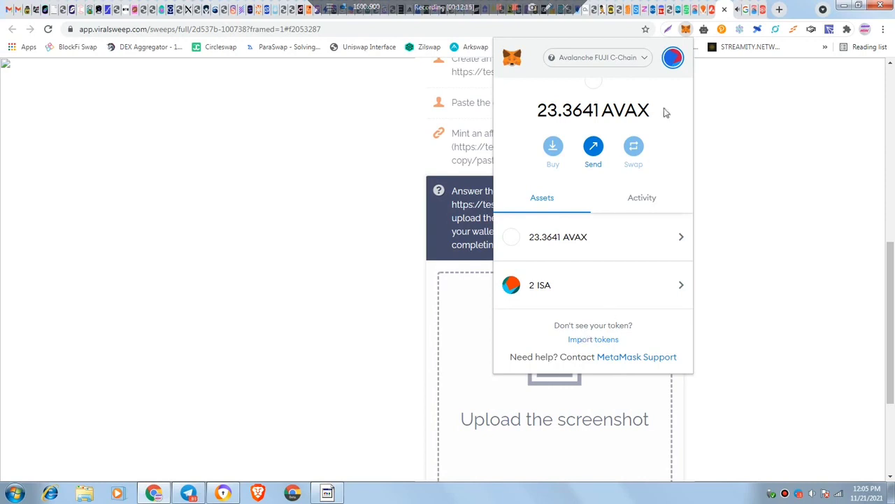
# - Try to capture a screenshot for the quiz entry by selecting and copying a screen area with Lightshot
pyautogui.click(666, 32)
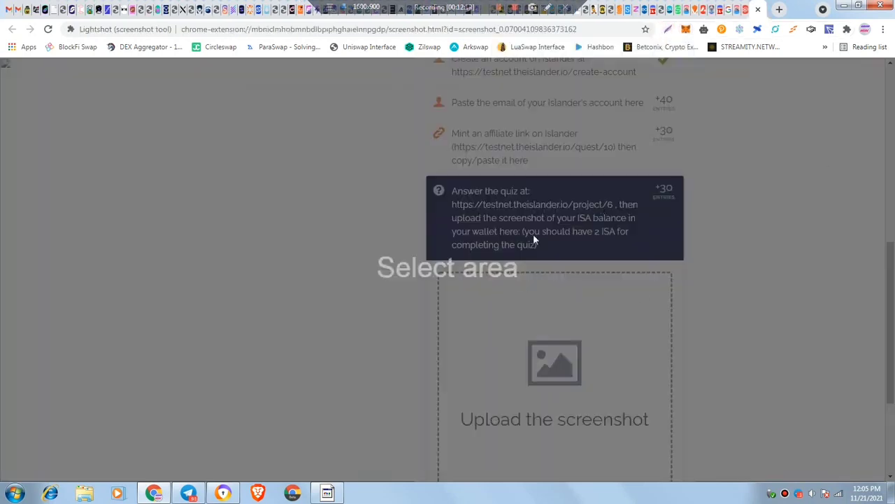
pyautogui.moveTo(510, 260); pyautogui.dragTo(289, 206)
pyautogui.hotkey('ctrl', 'c')
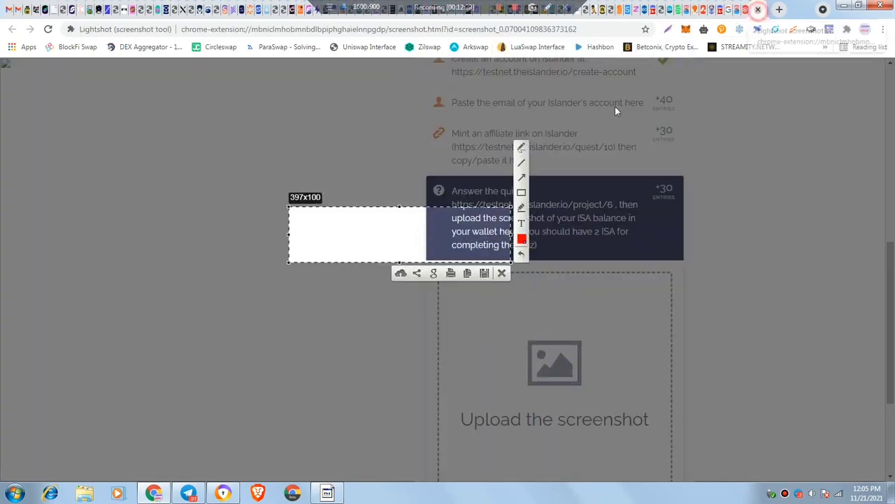